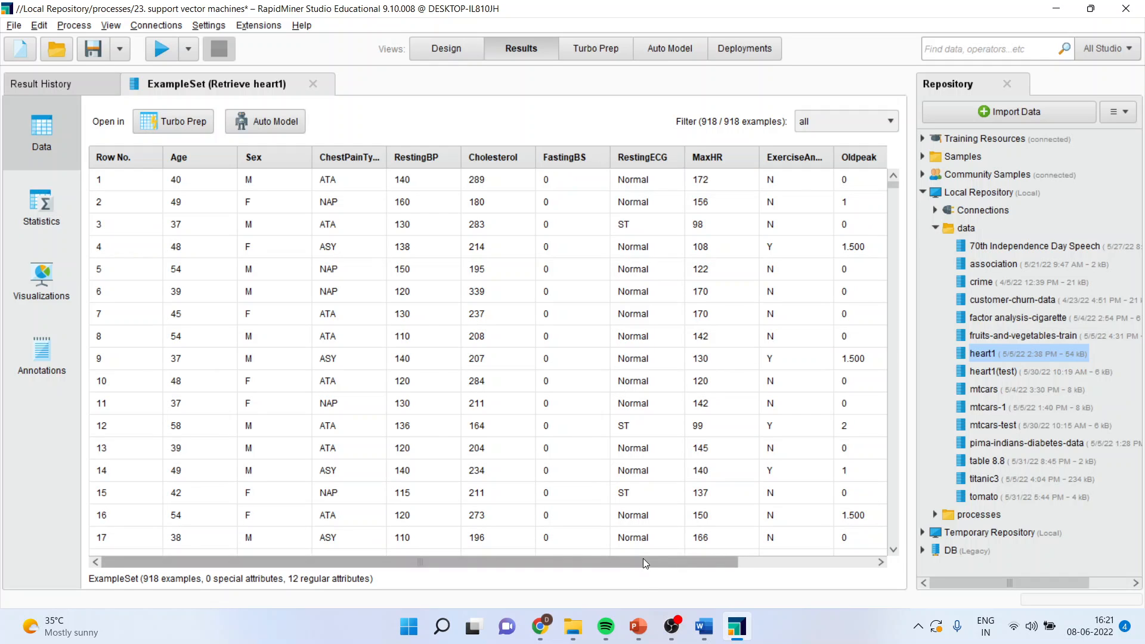
Return to the process design and insert a Select Attributes operator between Retrieve heart1 and the process result
left_click_drag(643, 561, 755, 561)
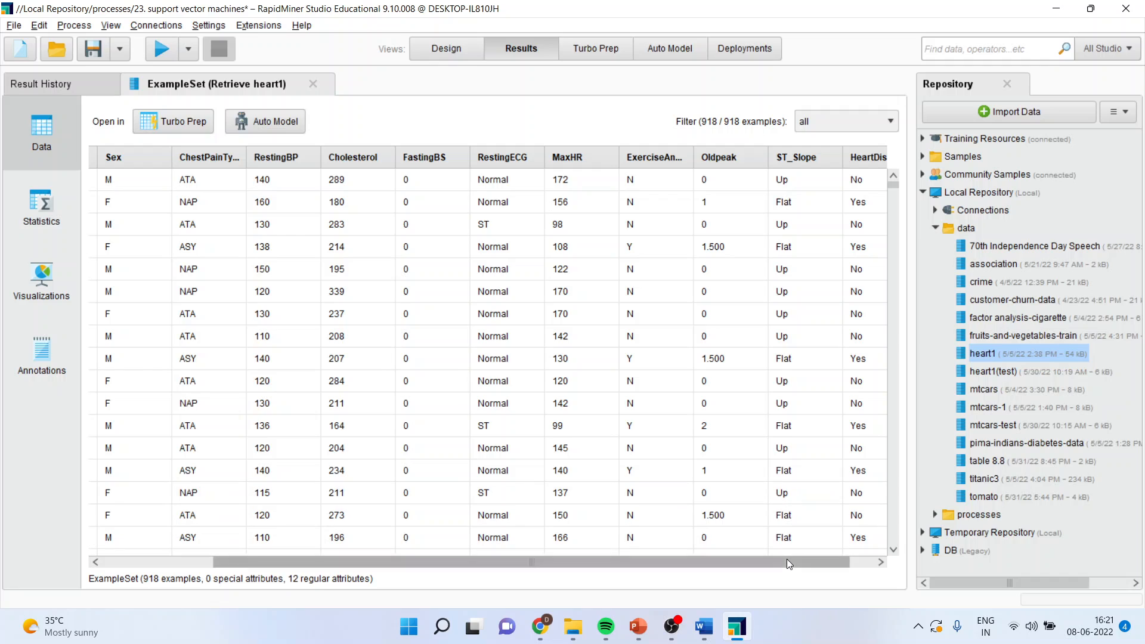
left_click_drag(786, 559, 811, 559)
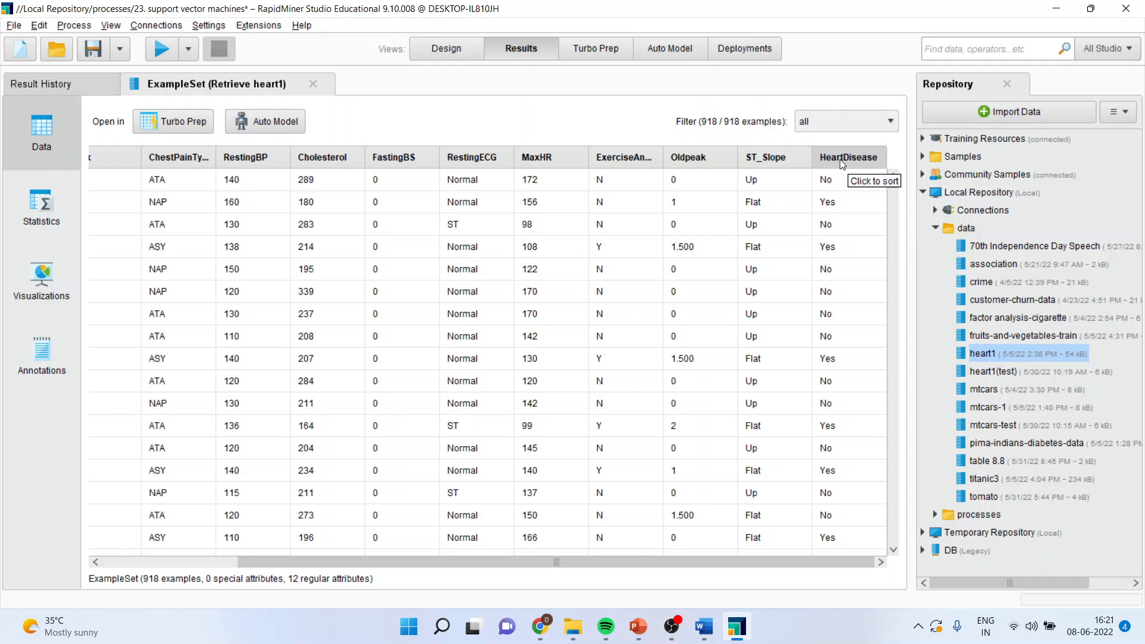
left_click(445, 50)
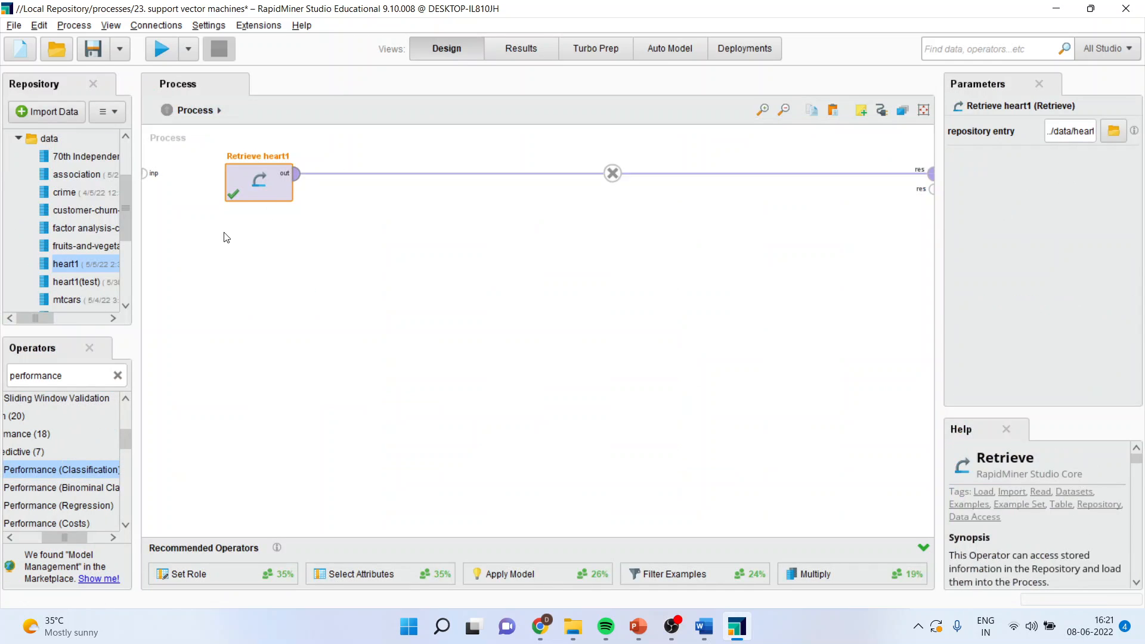
double_click(79, 375)
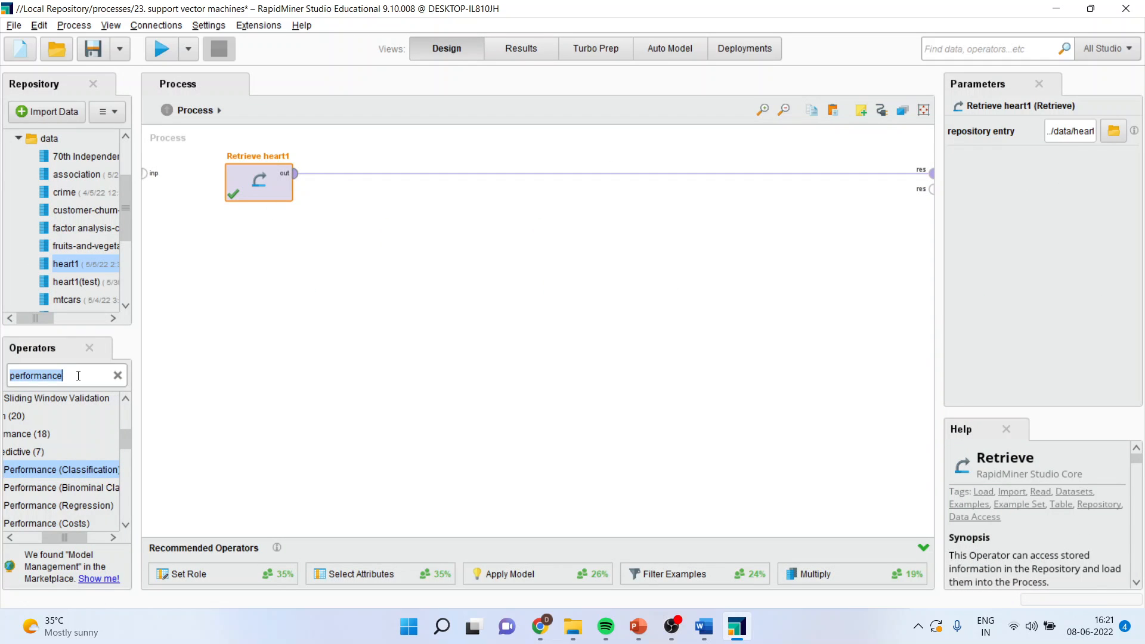
type("select")
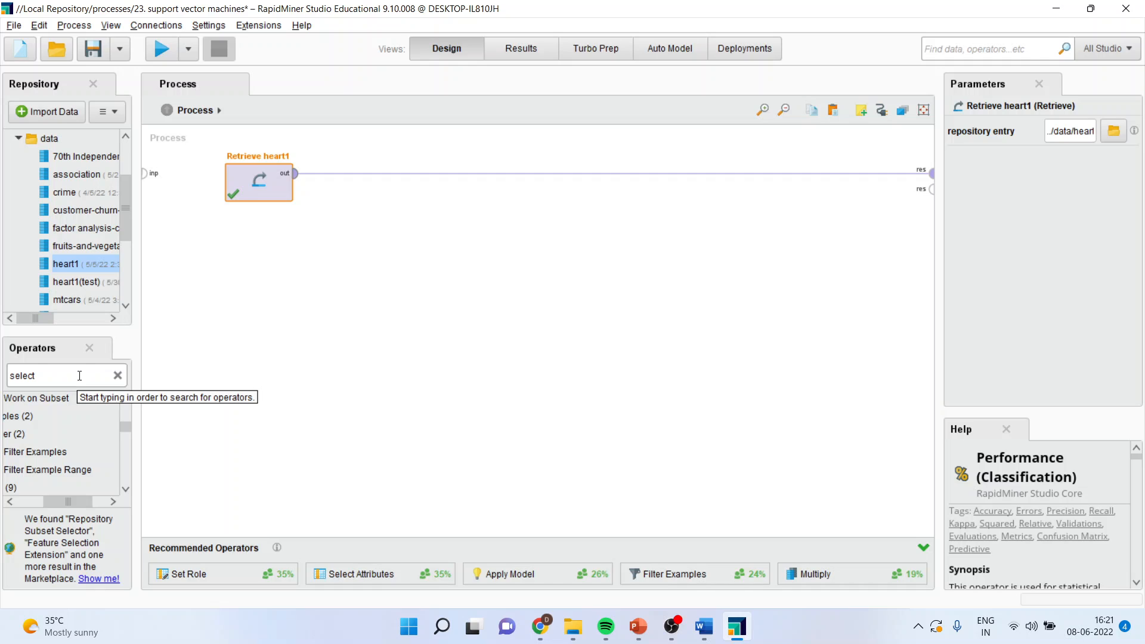
type(" attrib")
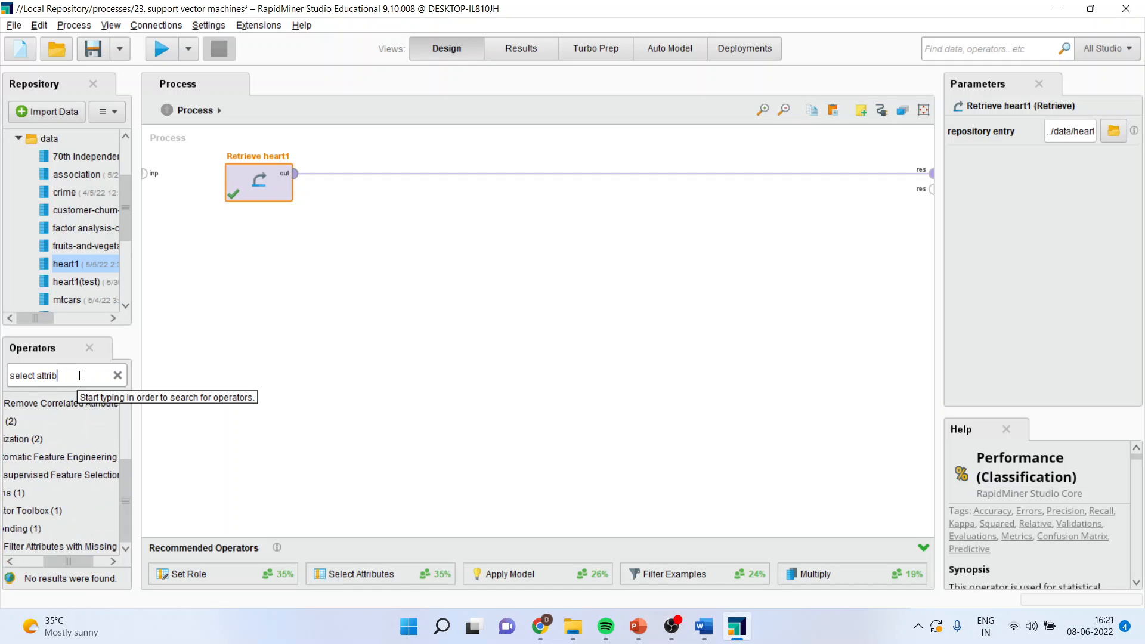
key("BackSpace")
type("butes")
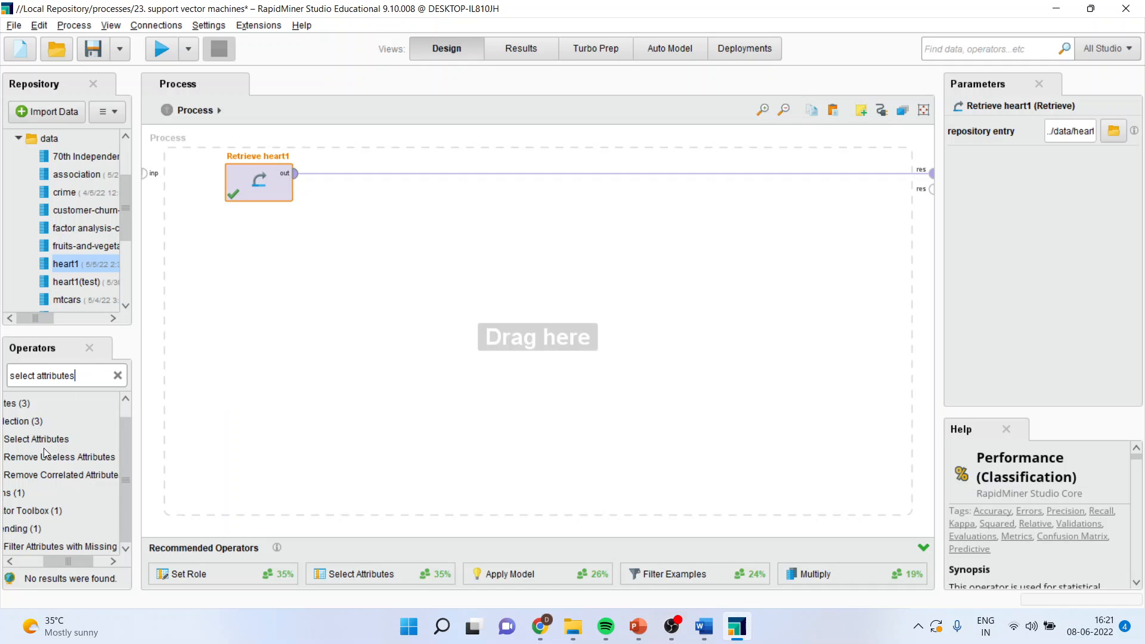
left_click_drag(47, 445, 345, 173)
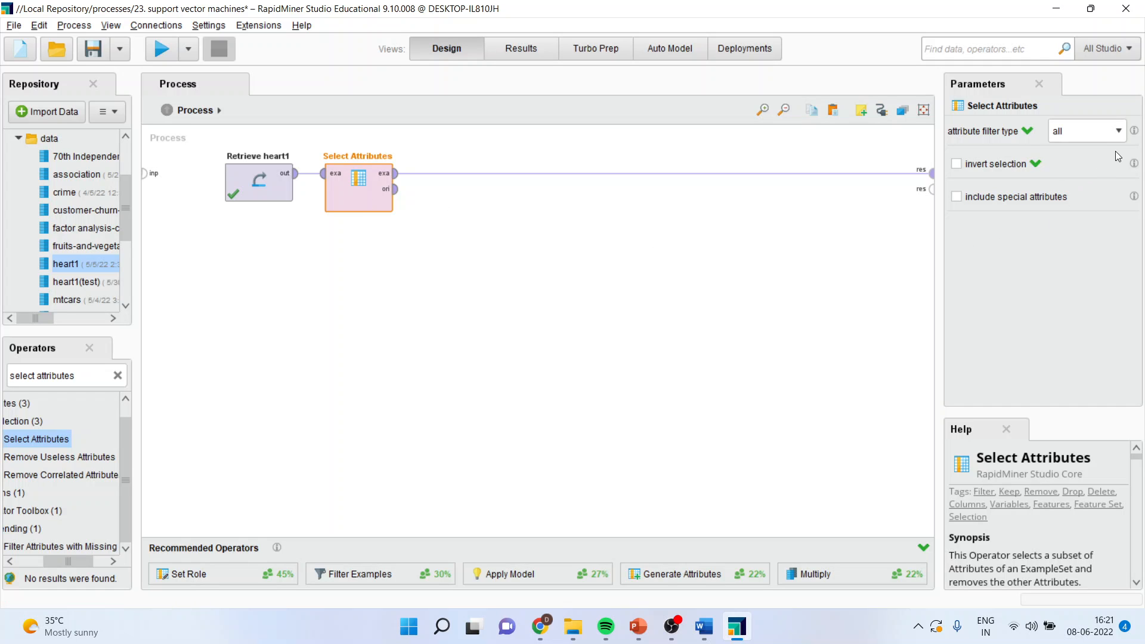
Set the Select Attributes filter type to subset and add Age, Cholesterol and FastingBS to the selected attributes
left_click(1120, 132)
left_click(1093, 170)
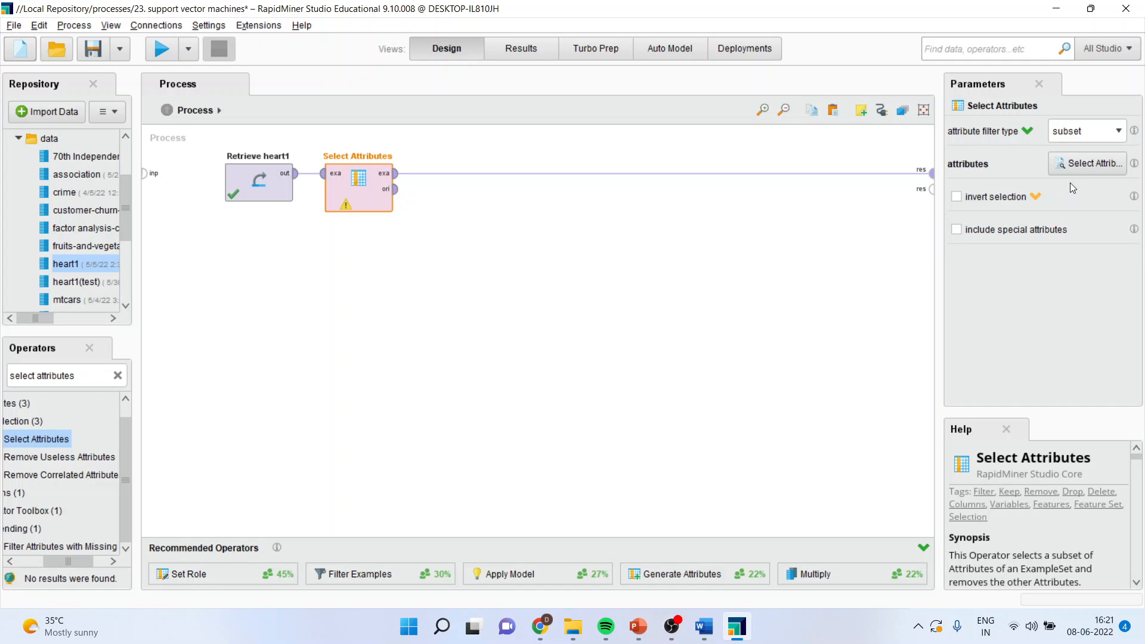
left_click(1075, 166)
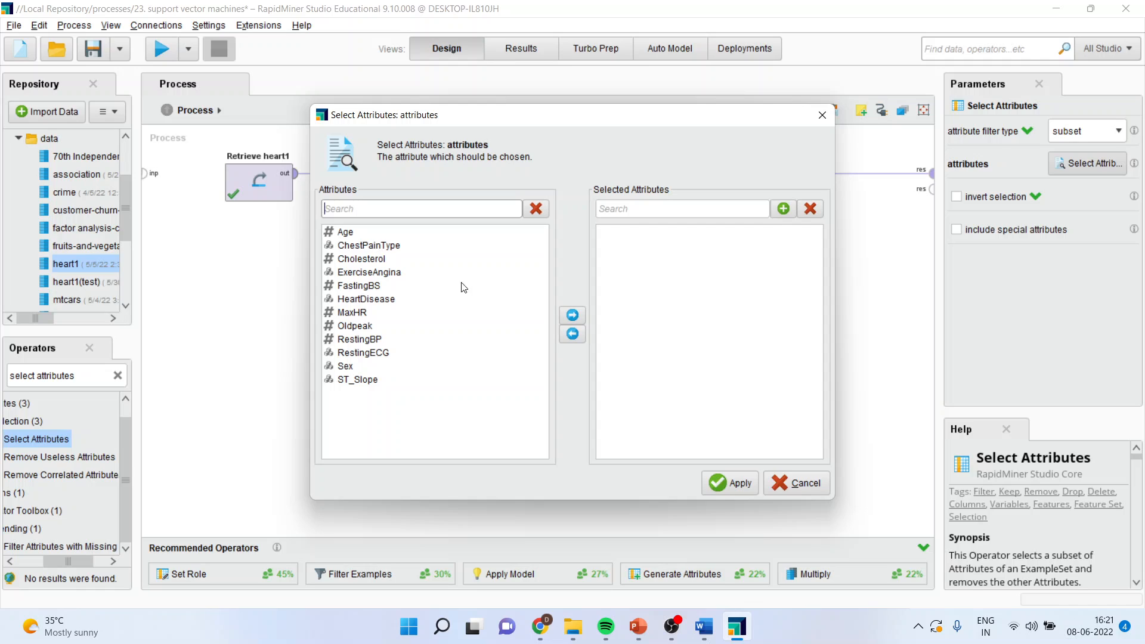
left_click(352, 233)
left_click(566, 310)
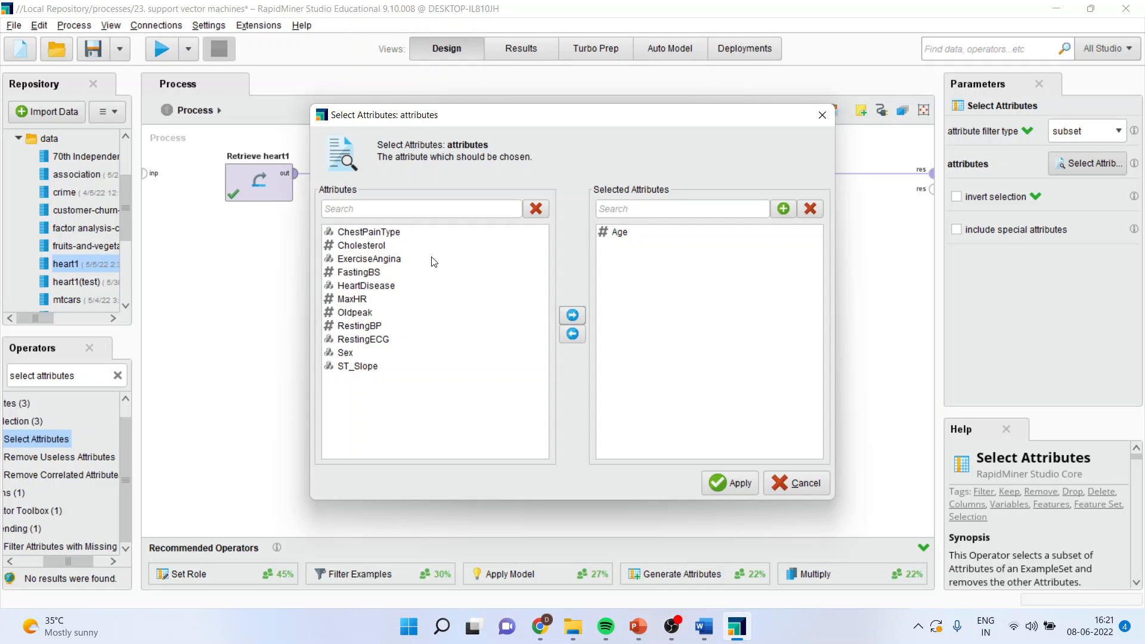
left_click(381, 246)
left_click(573, 315)
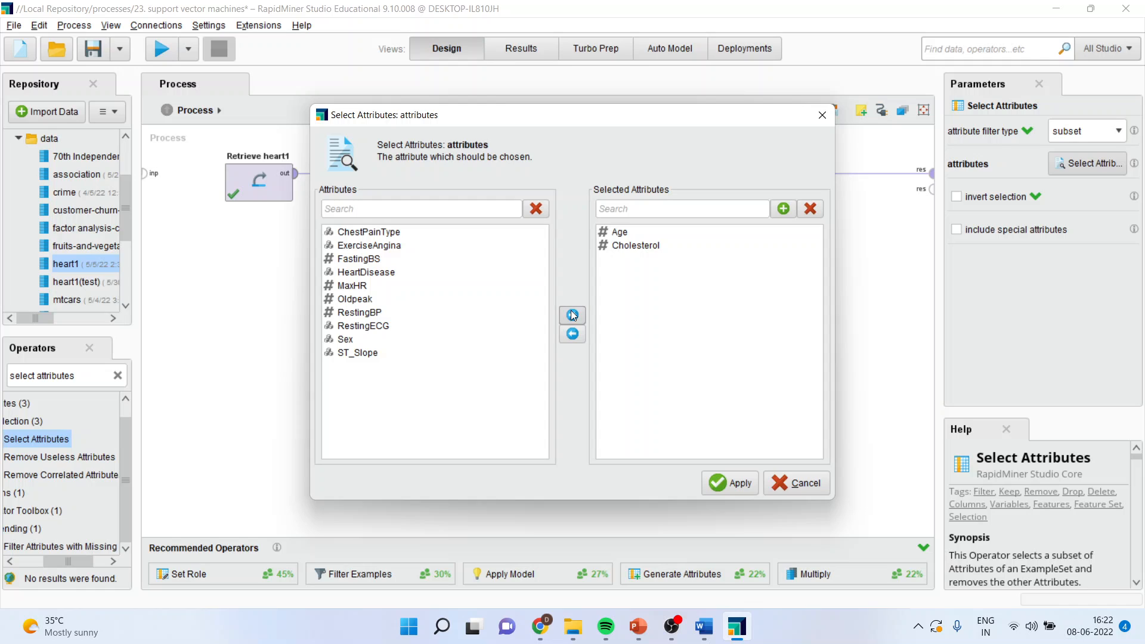
left_click(381, 259)
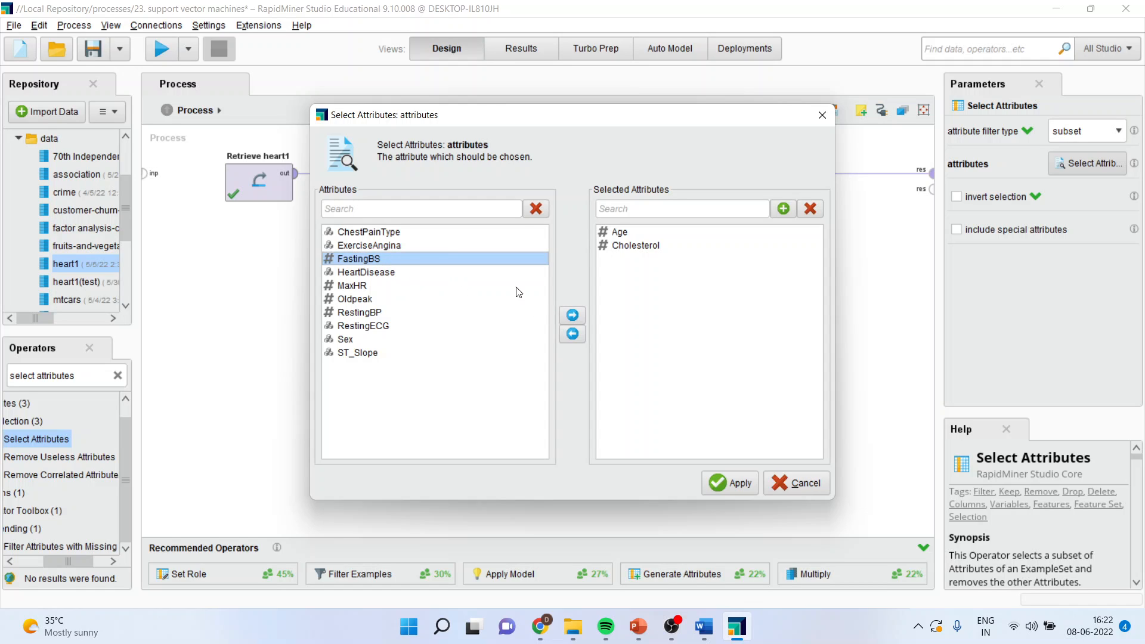
left_click(571, 316)
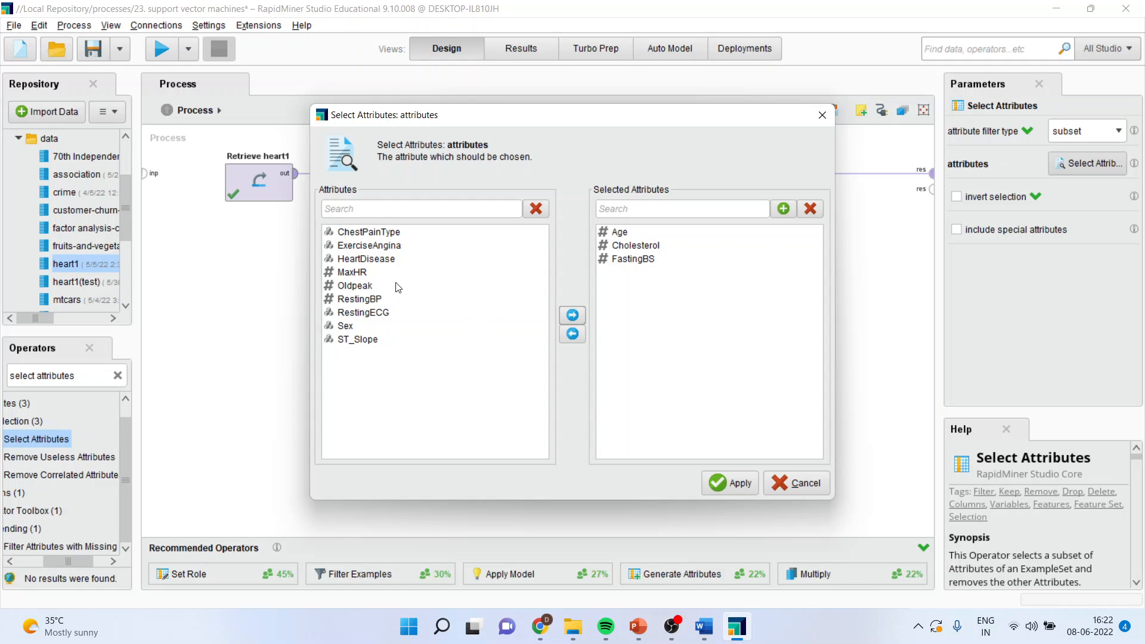
Add HeartDisease, Oldpeak and RestingBP to the selected attributes and apply the selection
left_click(390, 260)
left_click(574, 315)
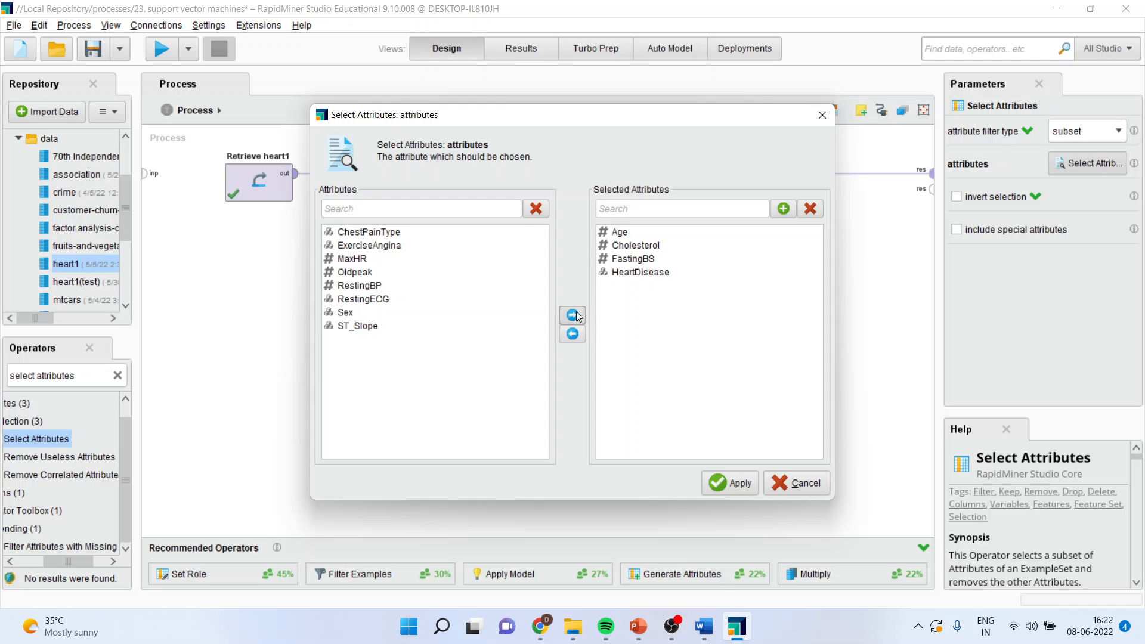
left_click(371, 272)
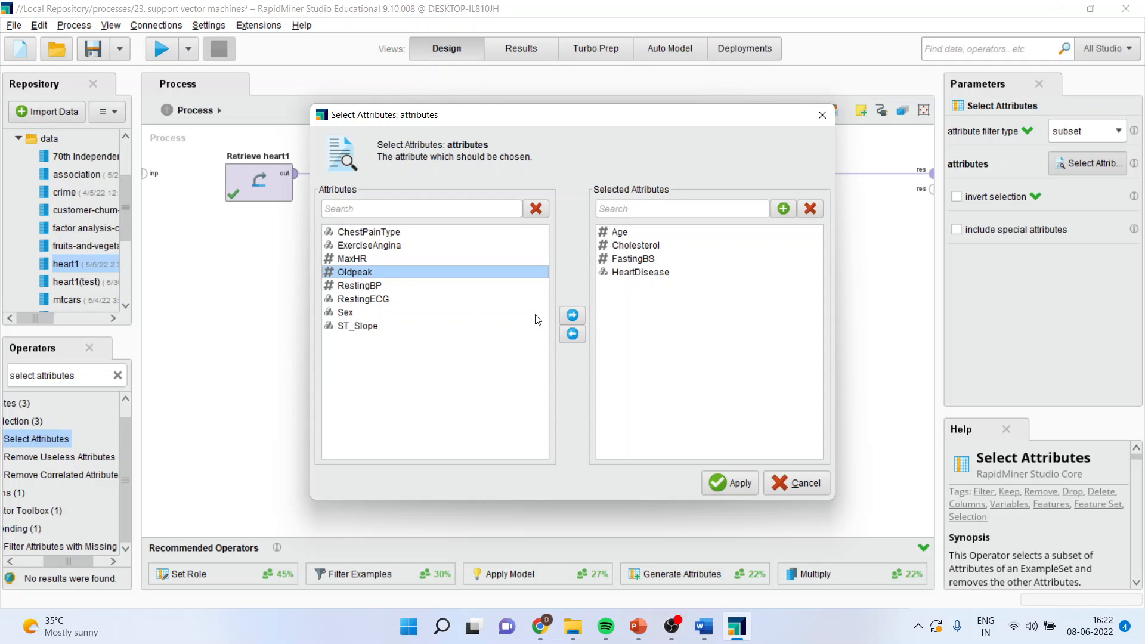
left_click(573, 316)
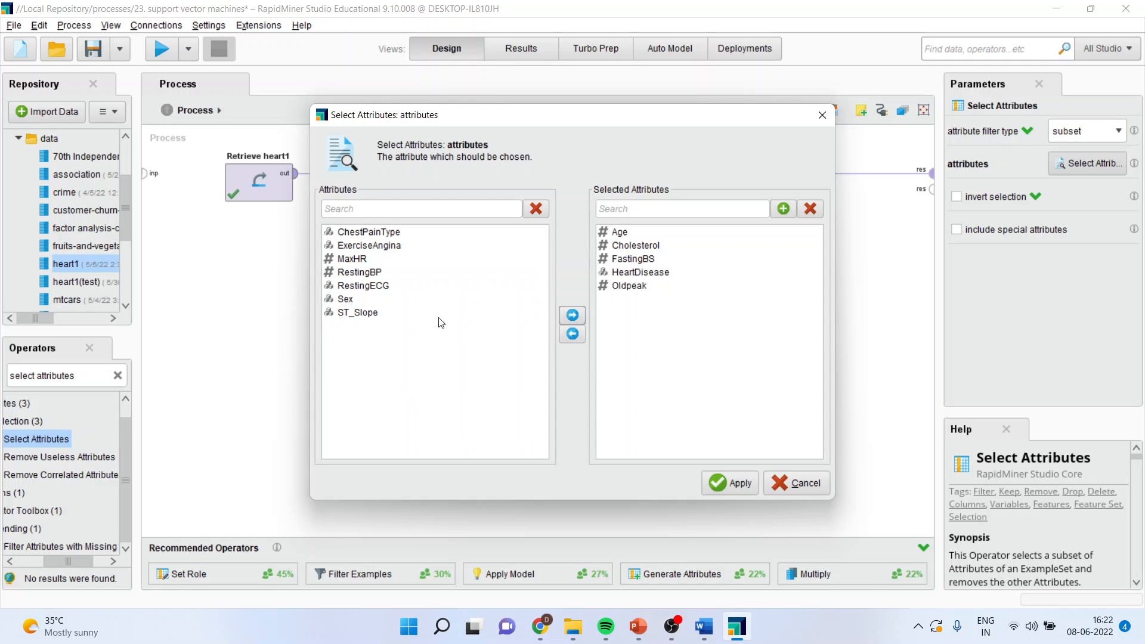
left_click(366, 273)
left_click(572, 315)
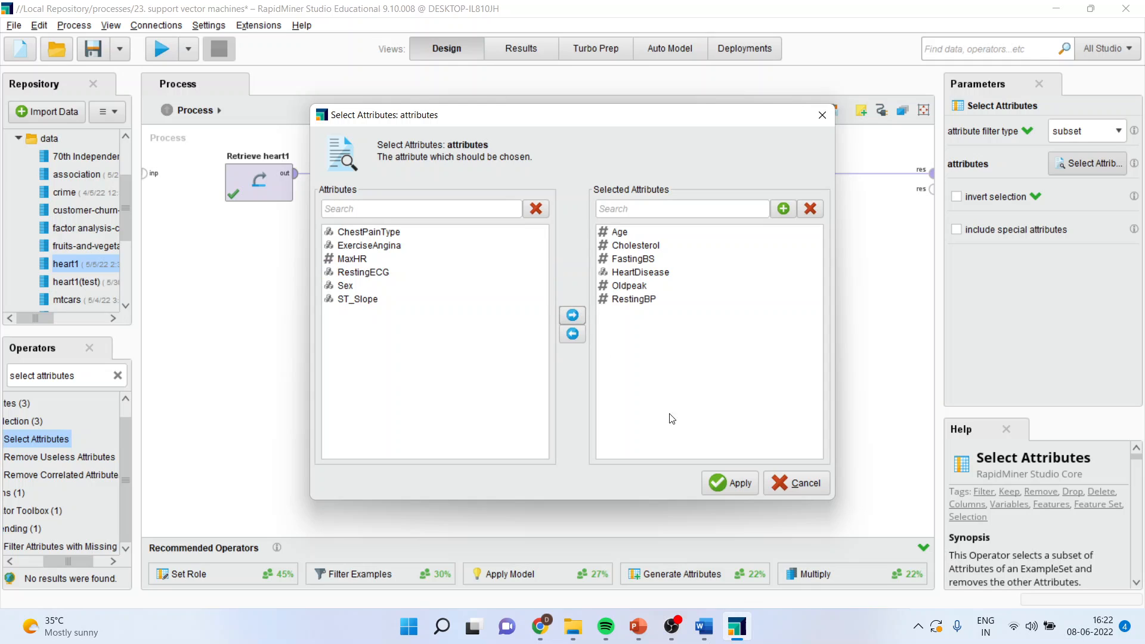
left_click(718, 484)
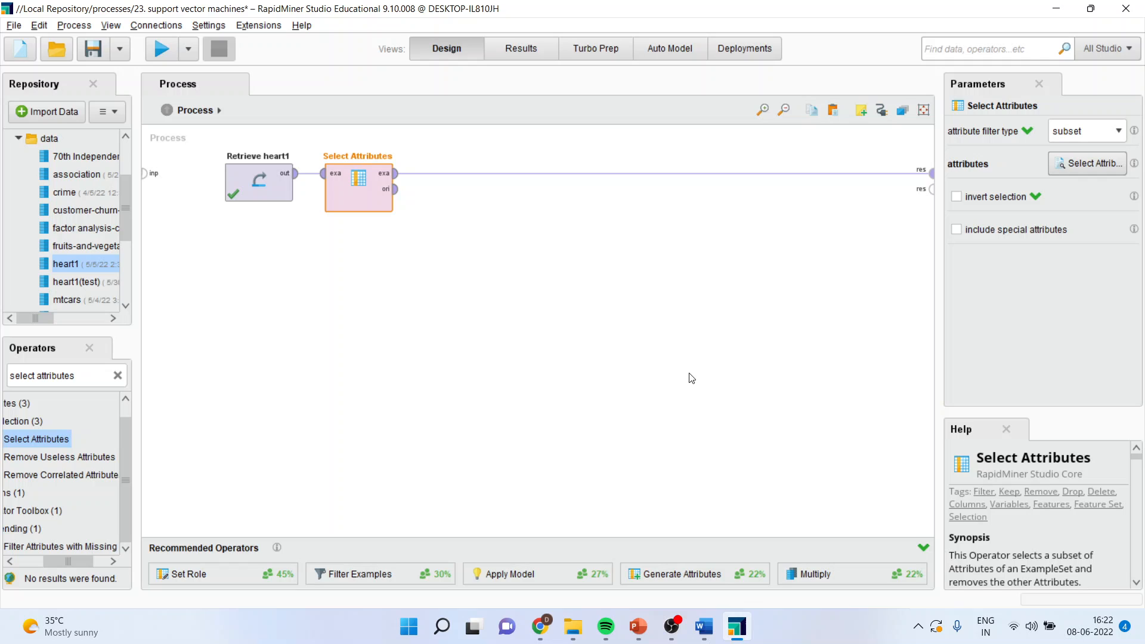
Insert a Set Role operator on the connection between Select Attributes and the process result
left_click(83, 376)
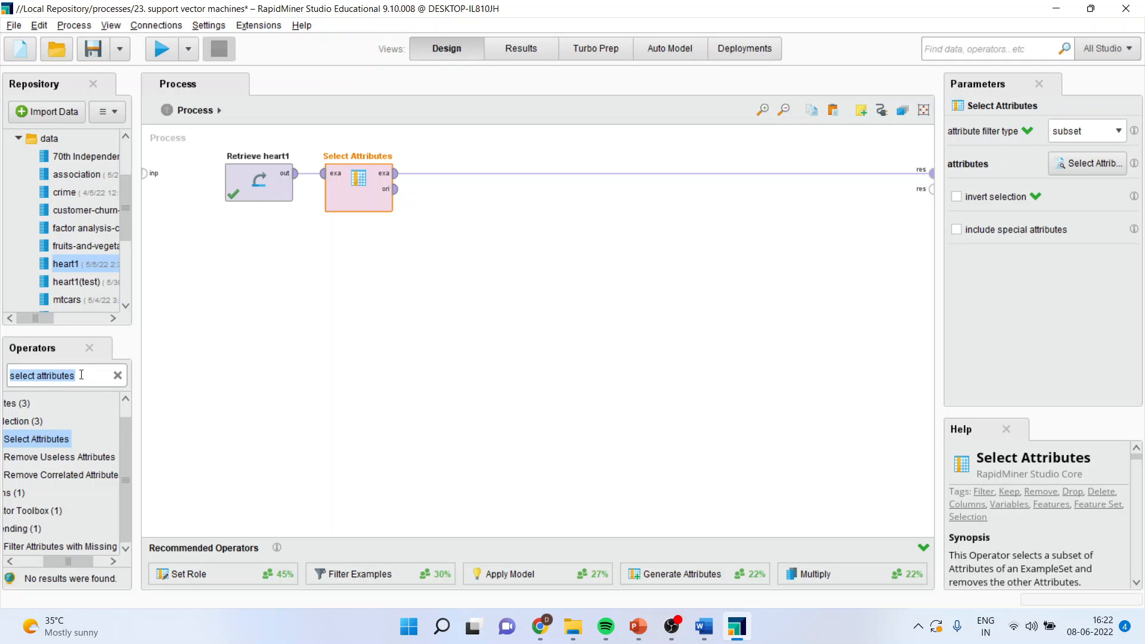
type("set role")
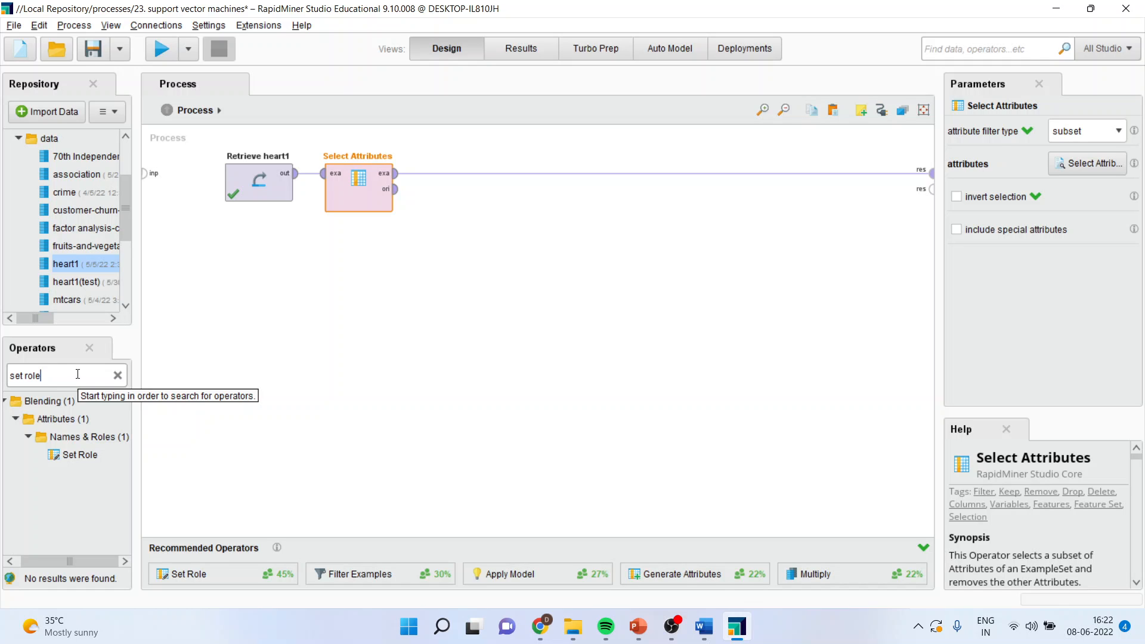
left_click_drag(85, 457, 467, 281)
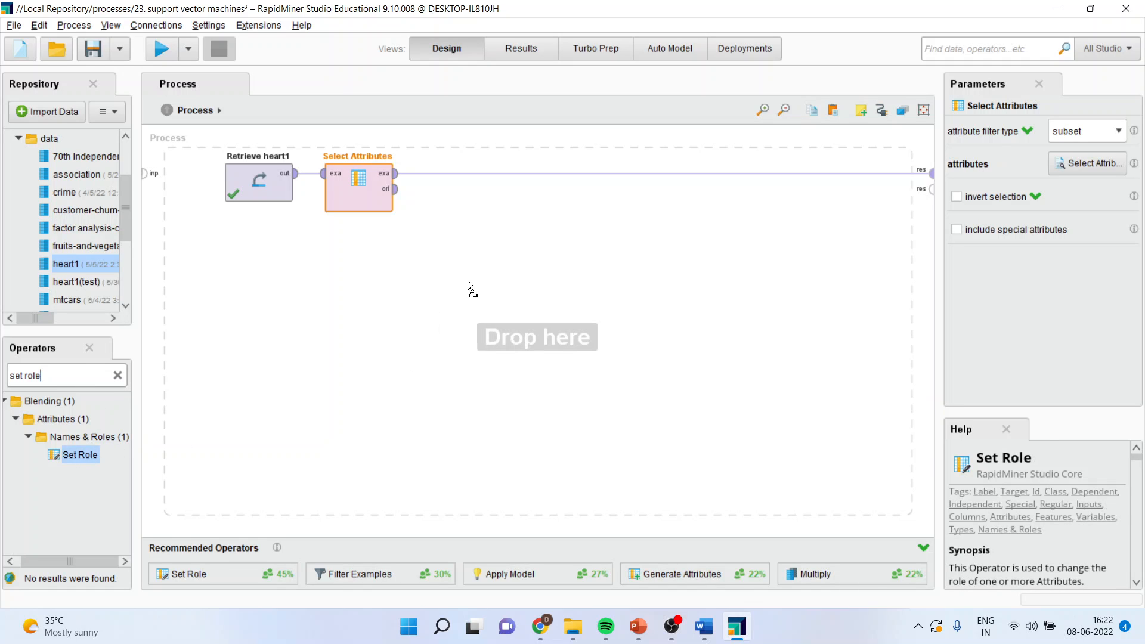
left_click_drag(453, 191, 450, 178)
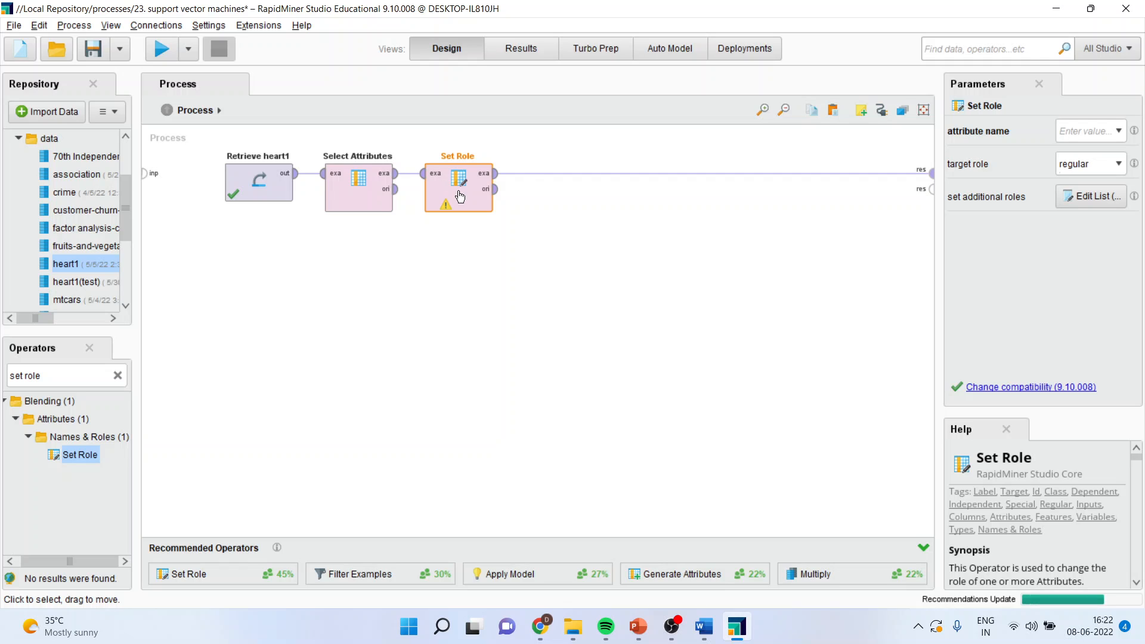
Assign the target role label to the HeartDisease attribute in Set Role
left_click(1119, 131)
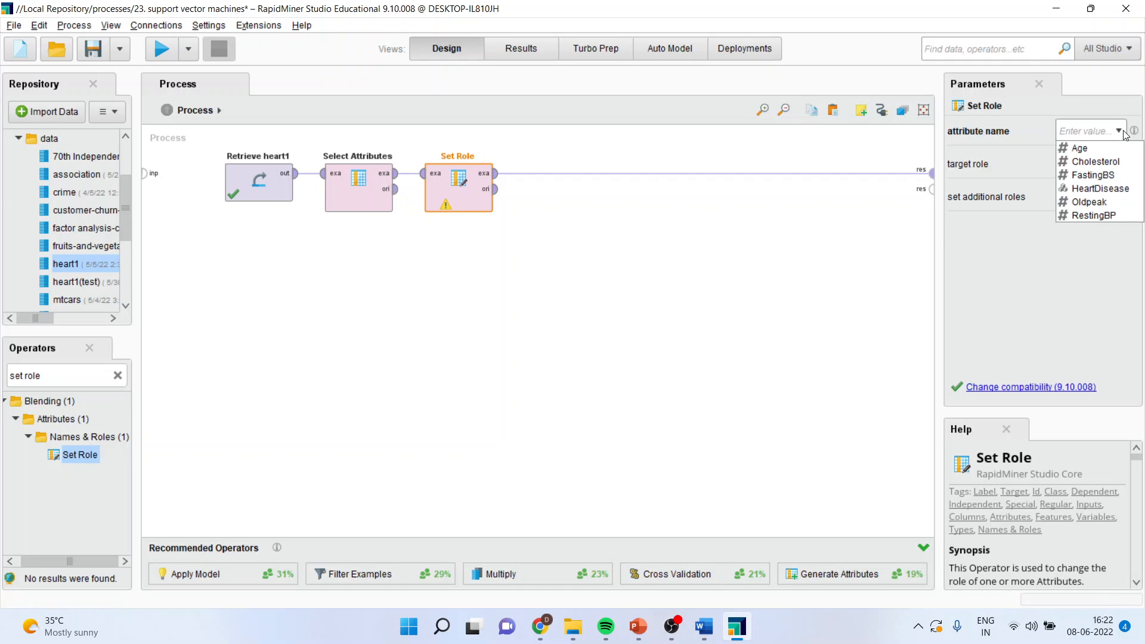
left_click(1114, 188)
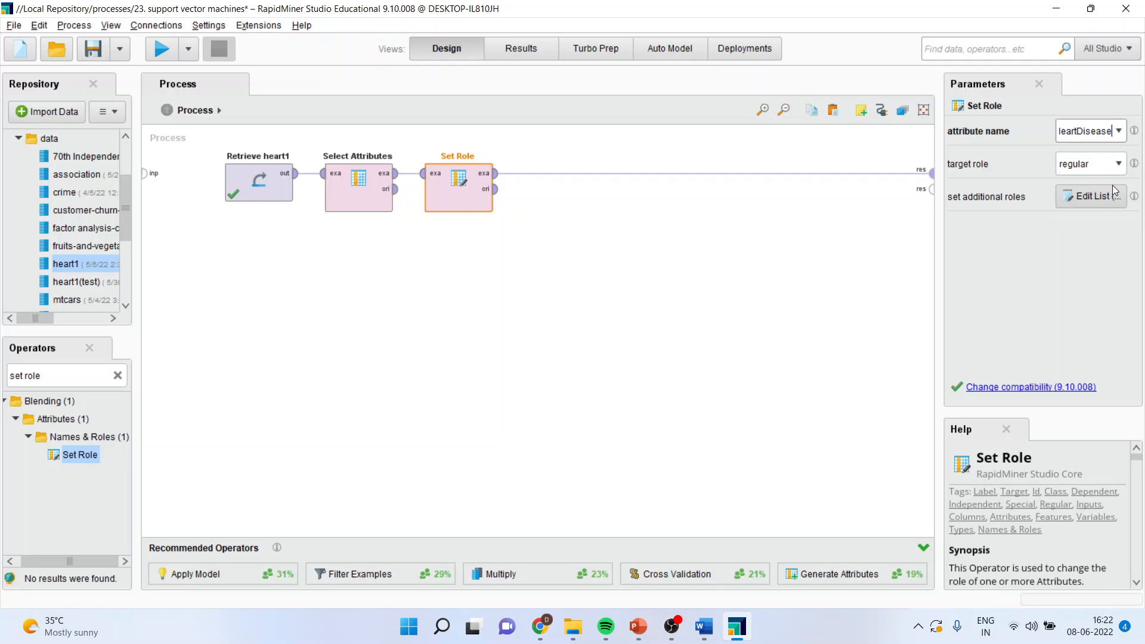
left_click(1115, 167)
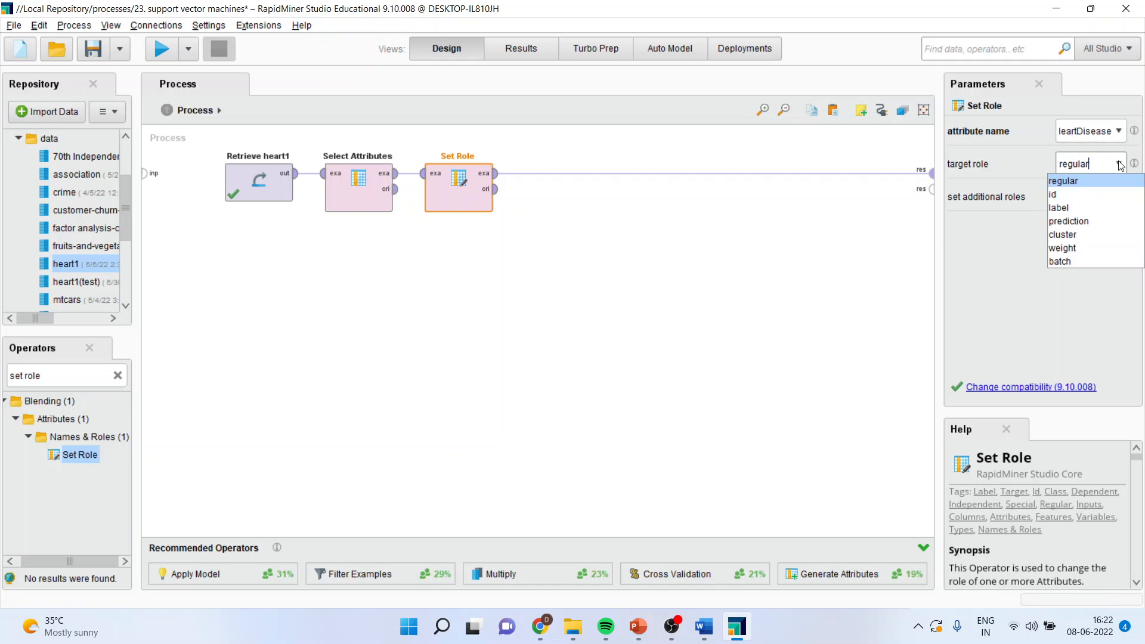
left_click(1092, 208)
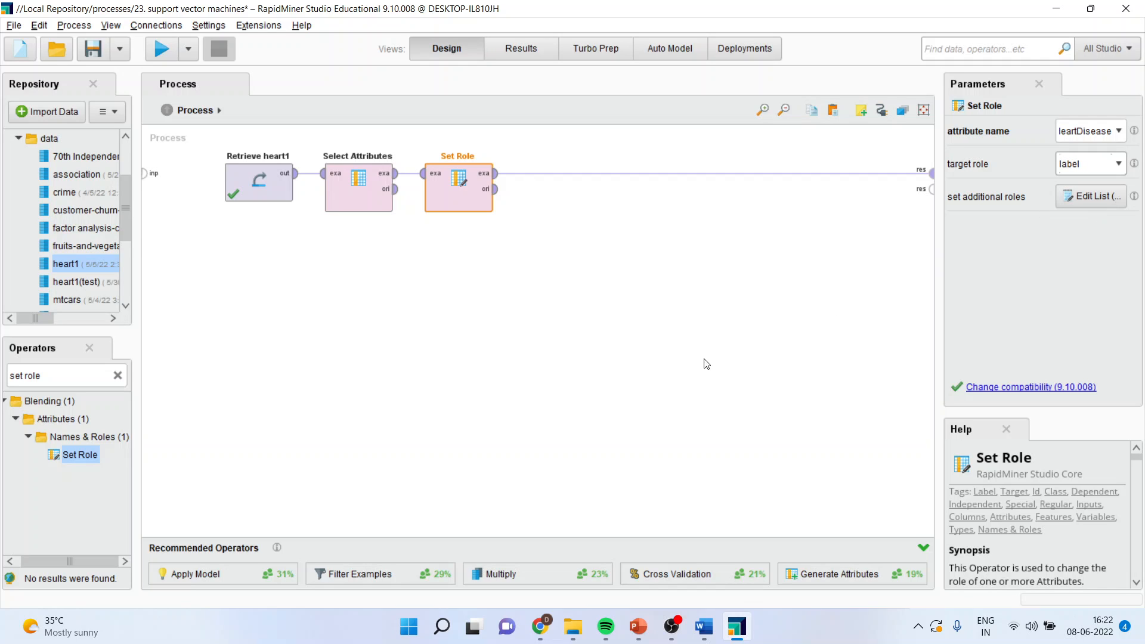
Insert a Cross Validation operator after Set Role and remove the connection from its example set output to the result
left_click(45, 378)
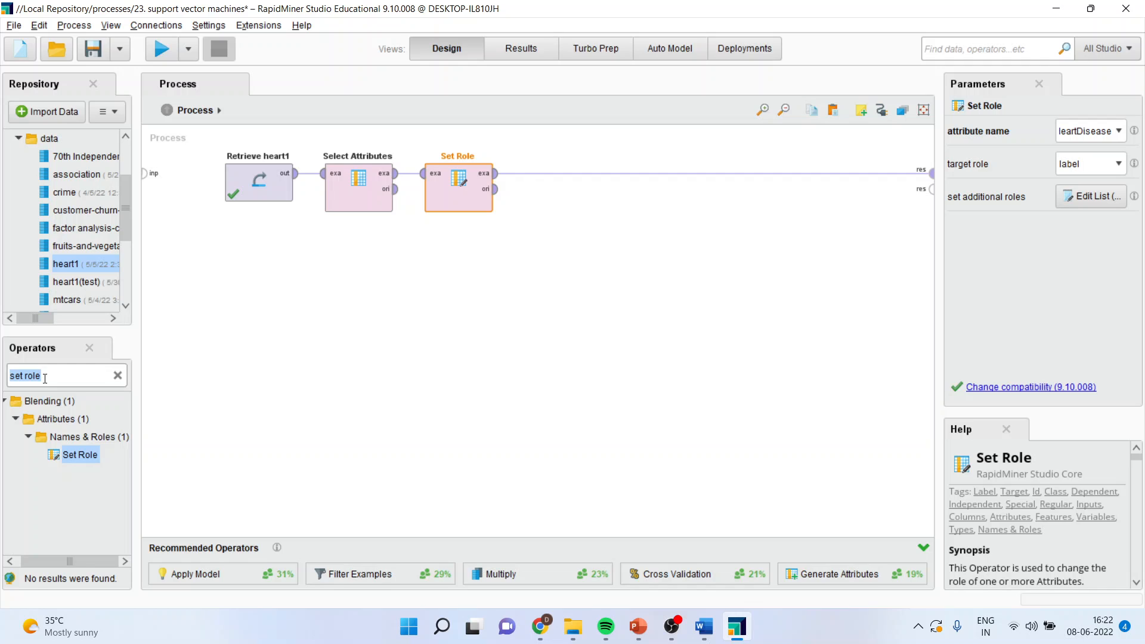
type("cross valida")
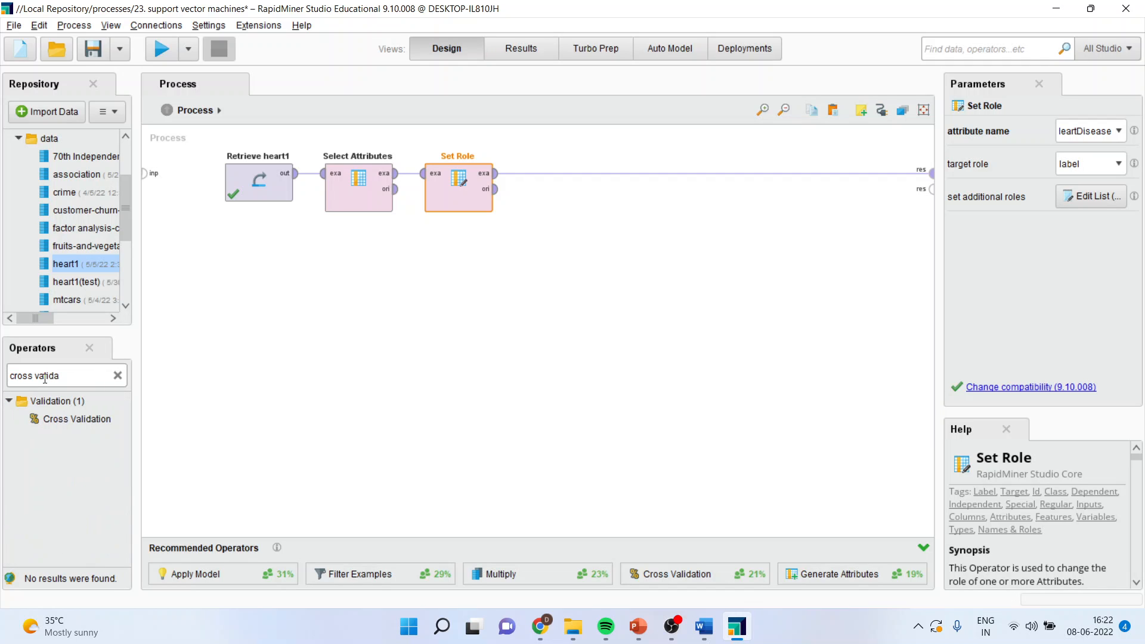
left_click_drag(76, 419, 577, 179)
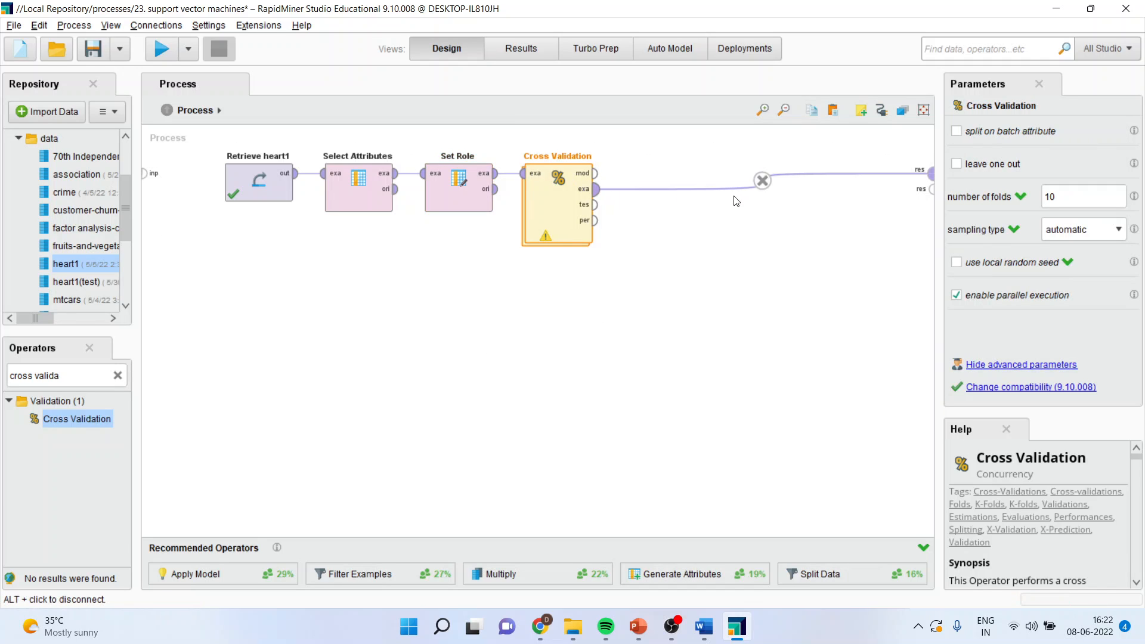
left_click(763, 181)
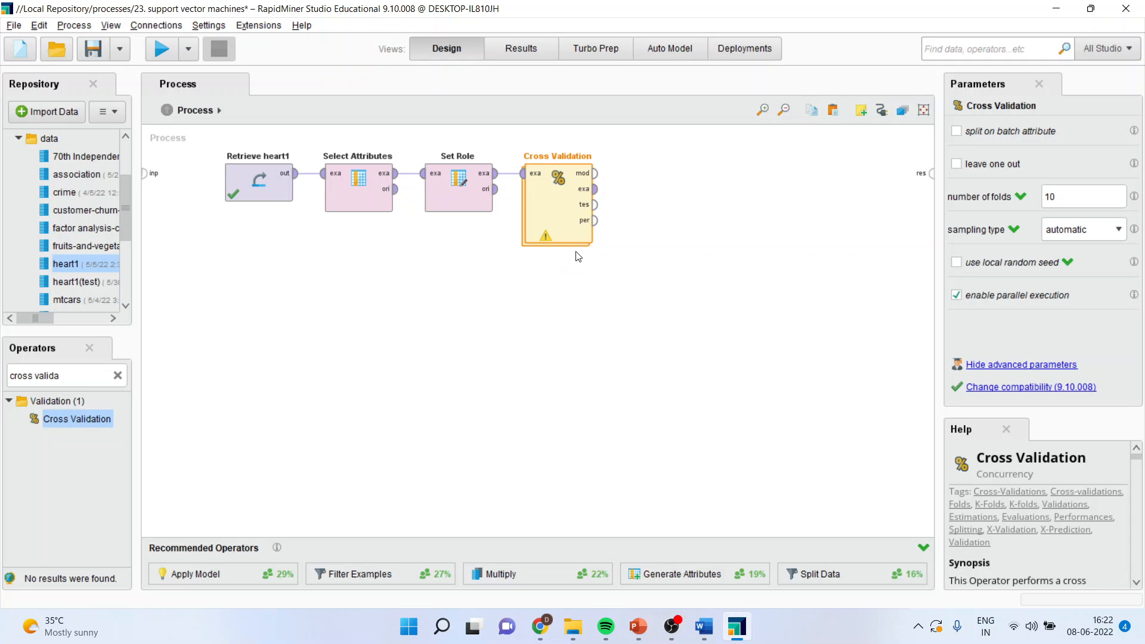
Place a Support Vector Machine operator in the Training part of Cross Validation and connect the training input to it
double_click(556, 210)
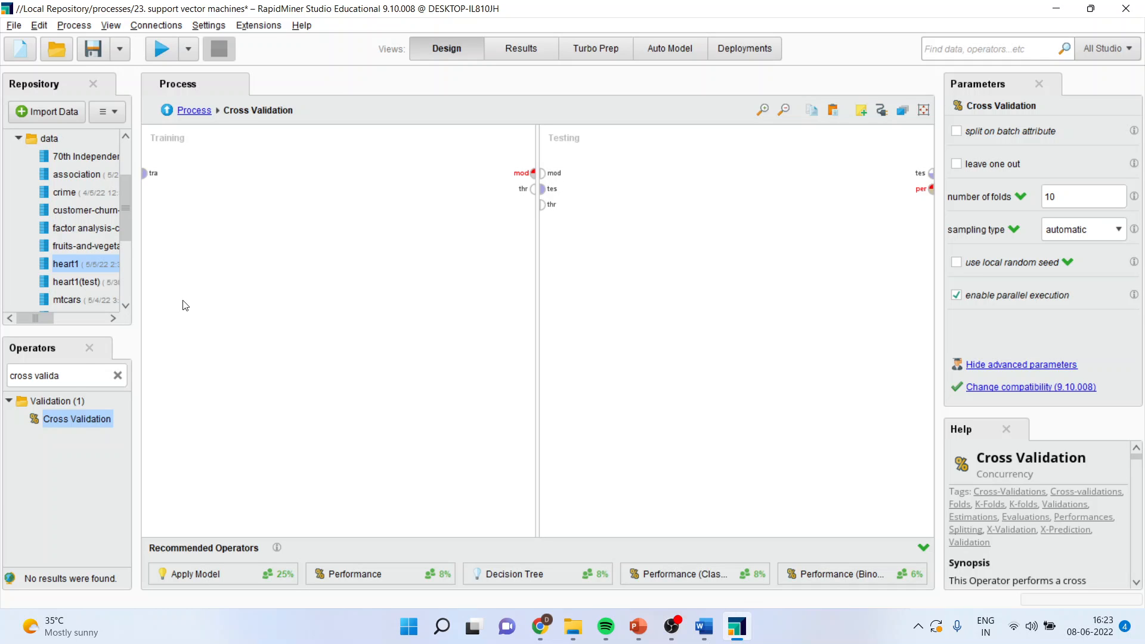
left_click(72, 373)
type("svm")
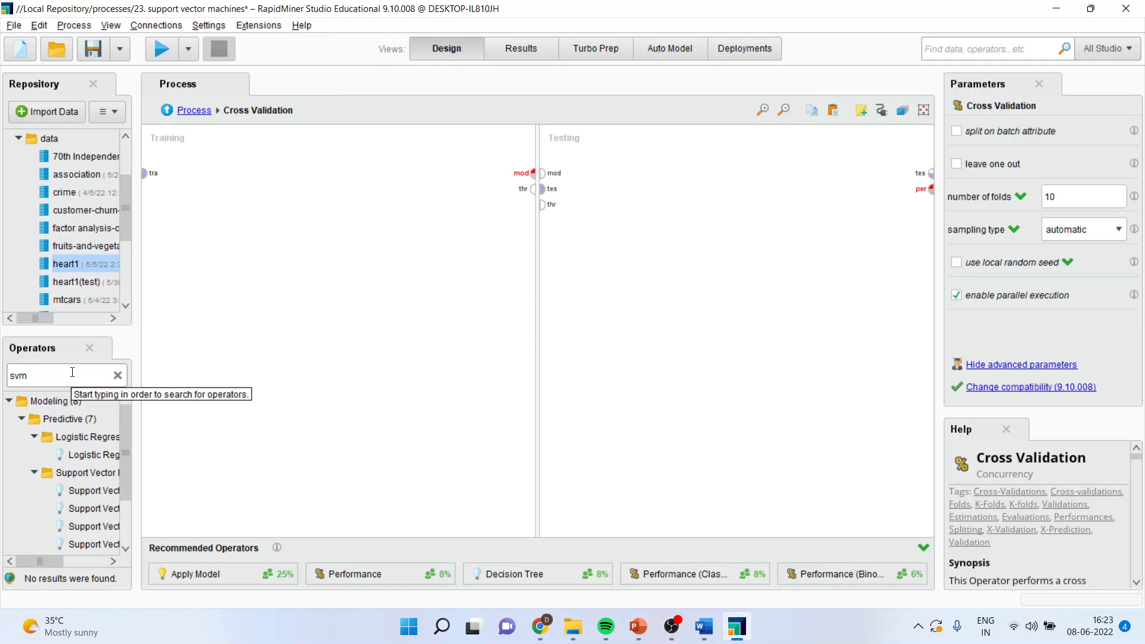
left_click_drag(90, 490, 300, 194)
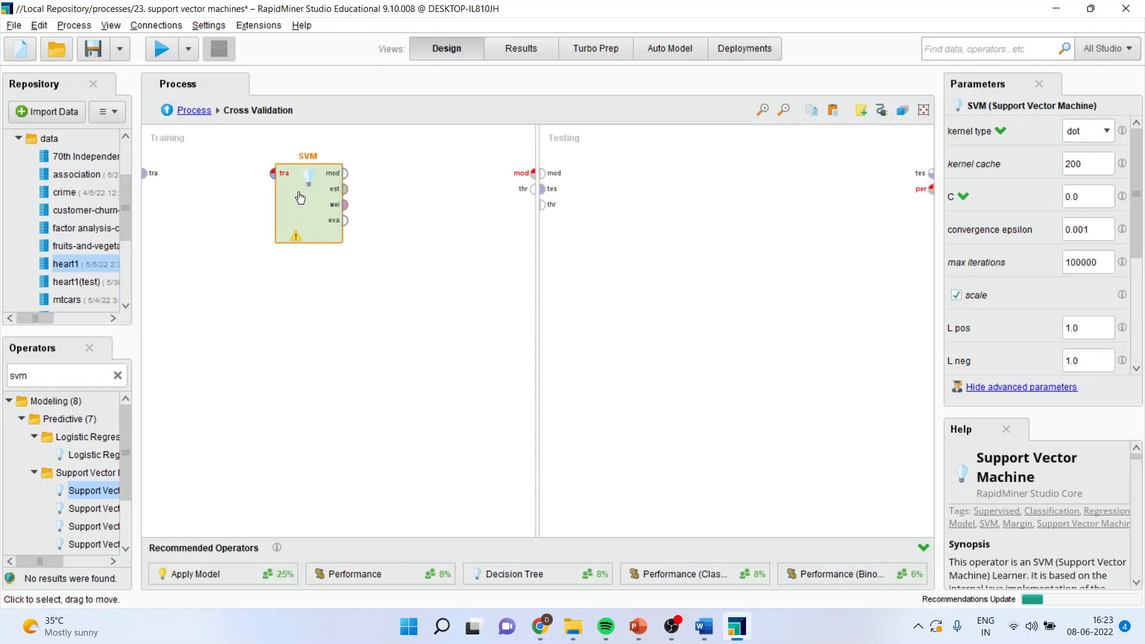
left_click(145, 173)
left_click(273, 173)
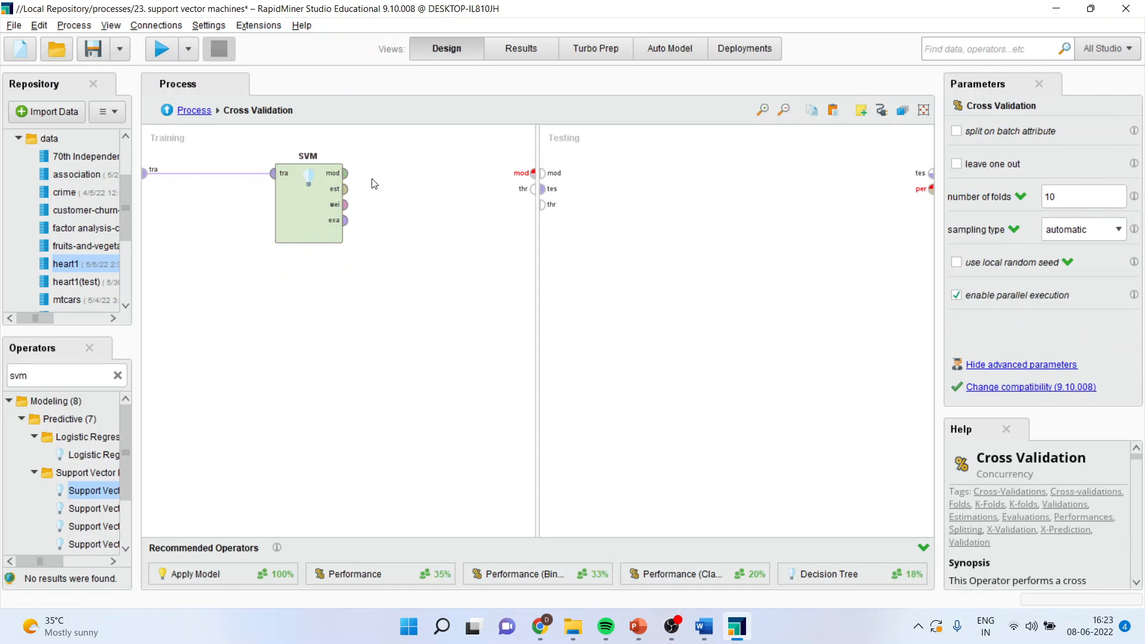
Connect the SVM's model and estimated performance outputs to the model and through ports of the Training part
left_click(346, 173)
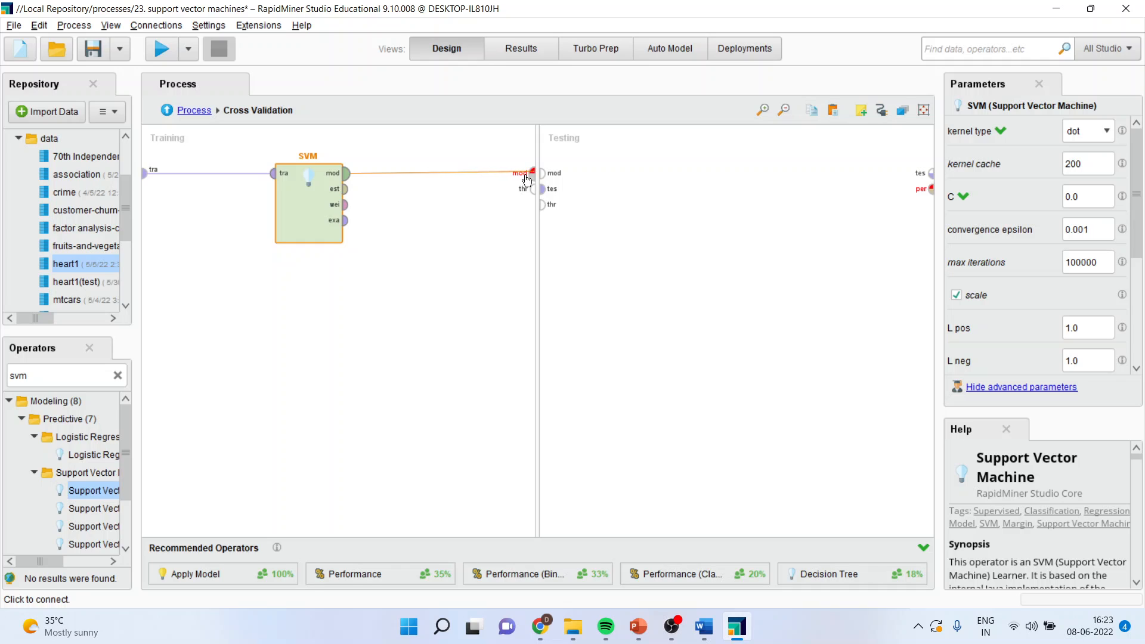
left_click(533, 173)
left_click(345, 189)
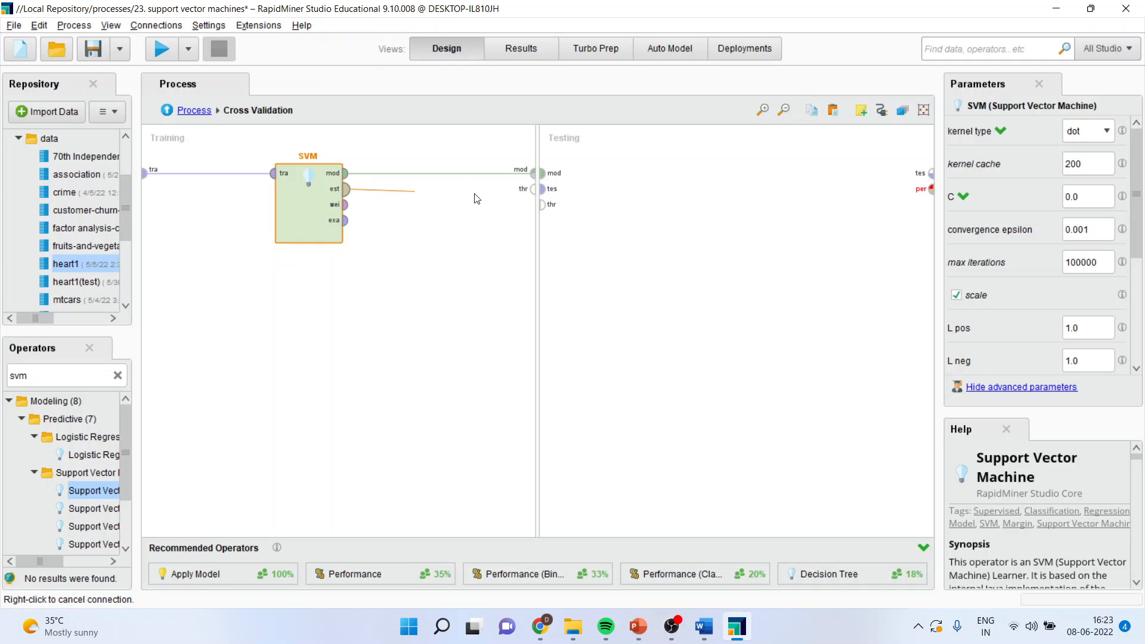
left_click(533, 189)
Place an Apply Model operator in the Testing part and connect the model and test set to its inputs
left_click(58, 374)
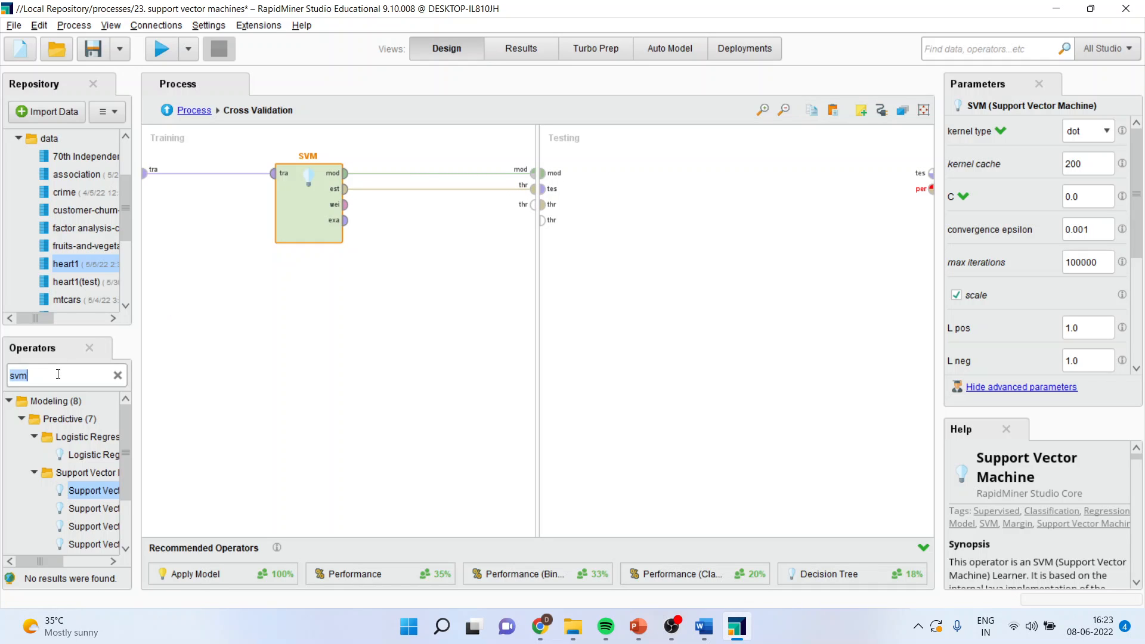
type("appl")
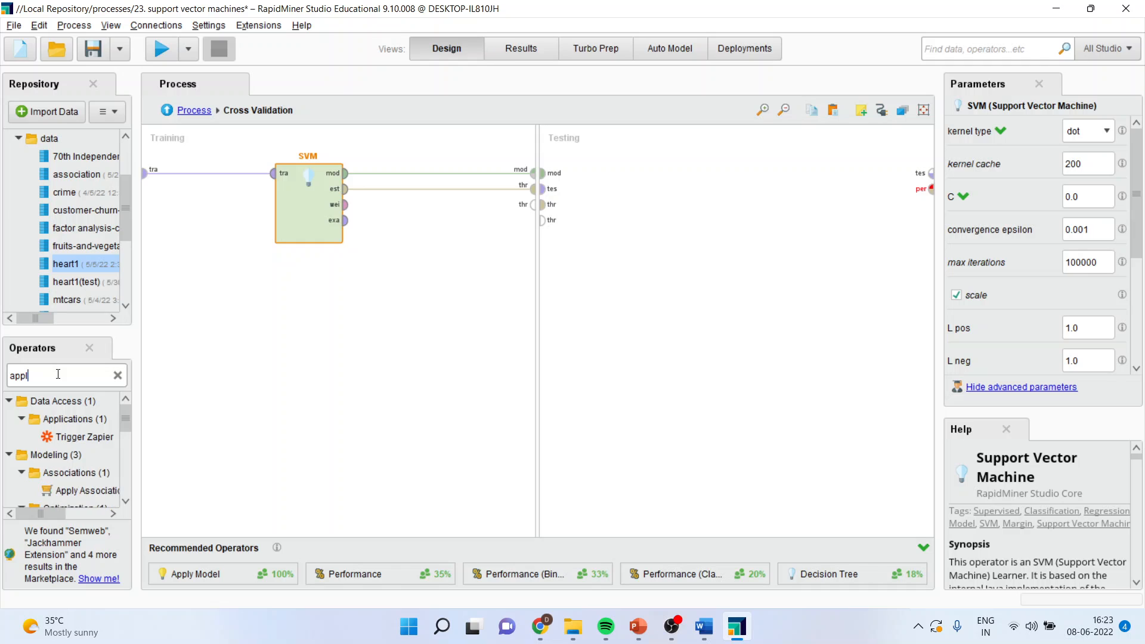
type("y model")
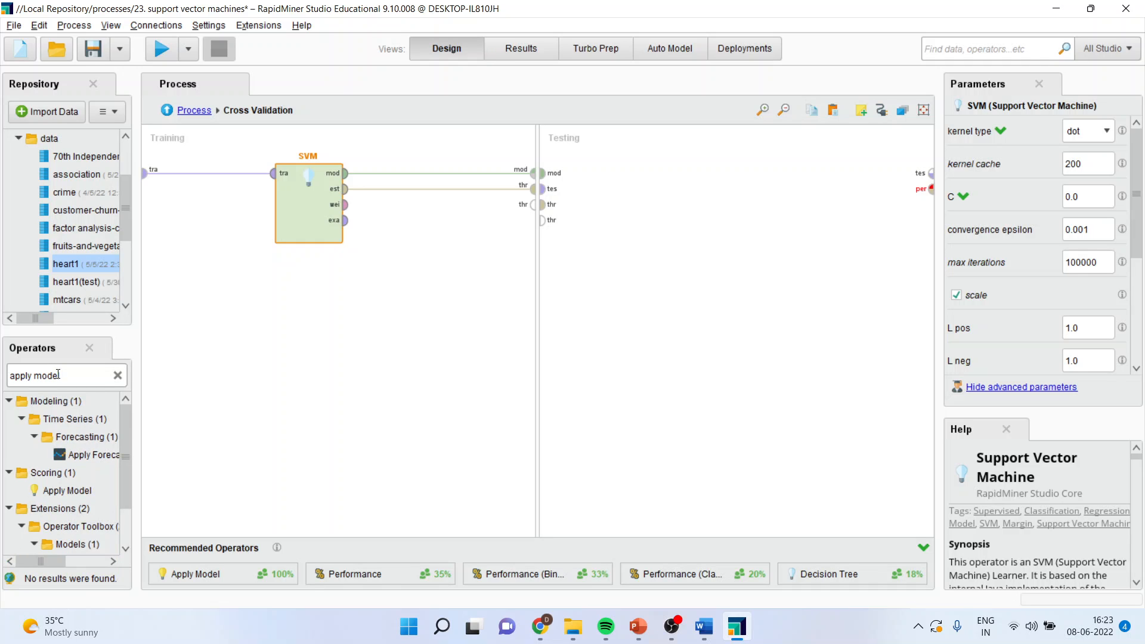
left_click_drag(67, 490, 678, 251)
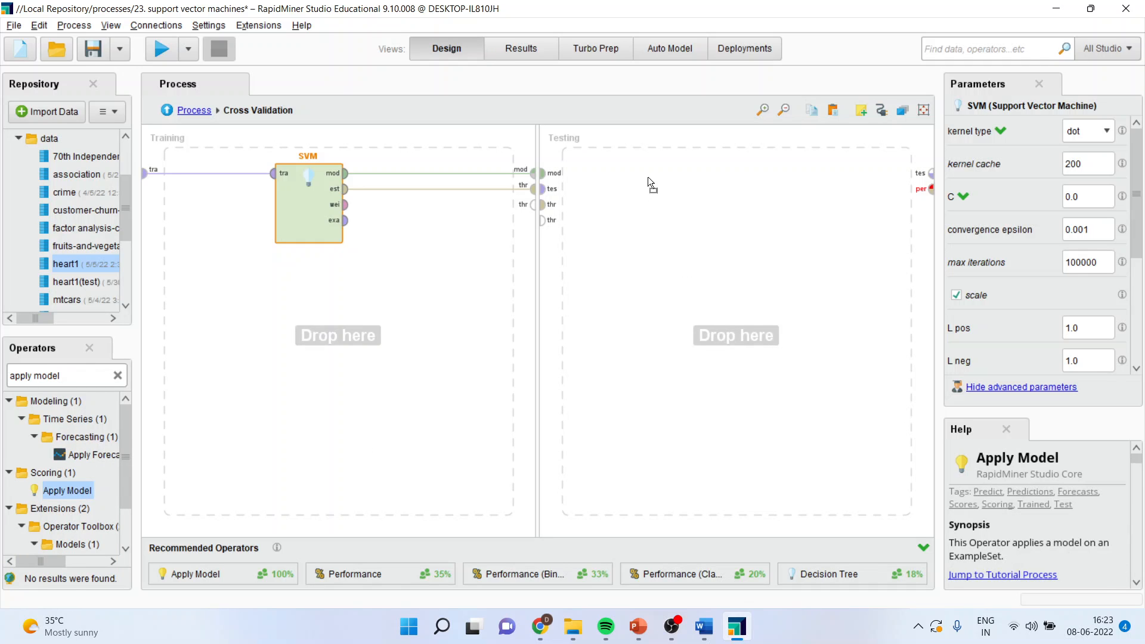
left_click_drag(648, 177, 648, 178)
left_click(542, 173)
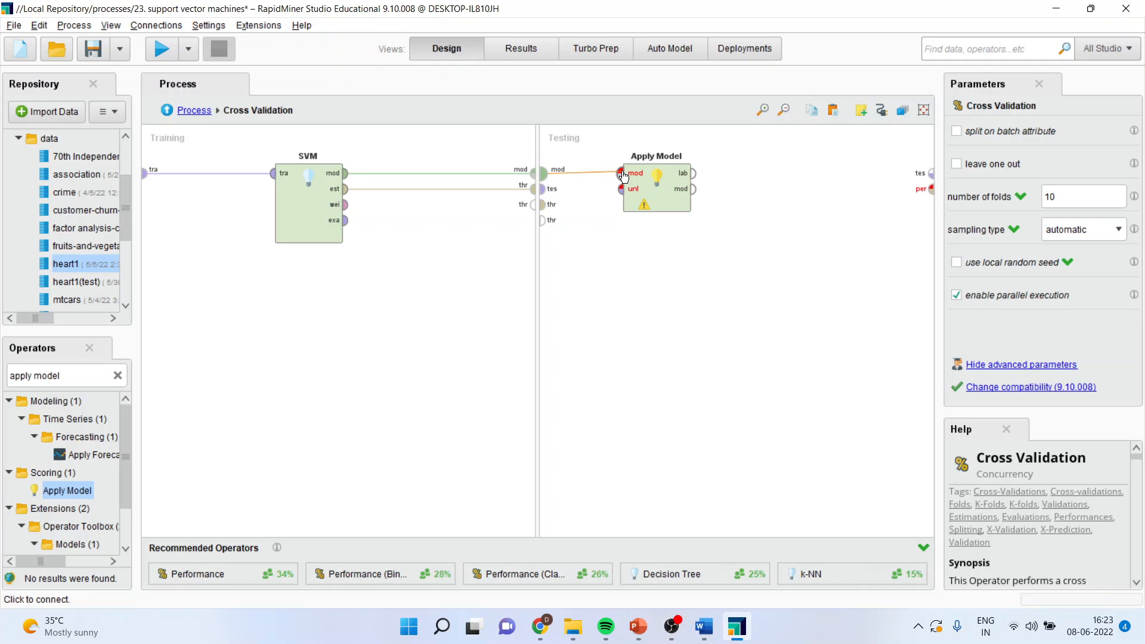
left_click(622, 173)
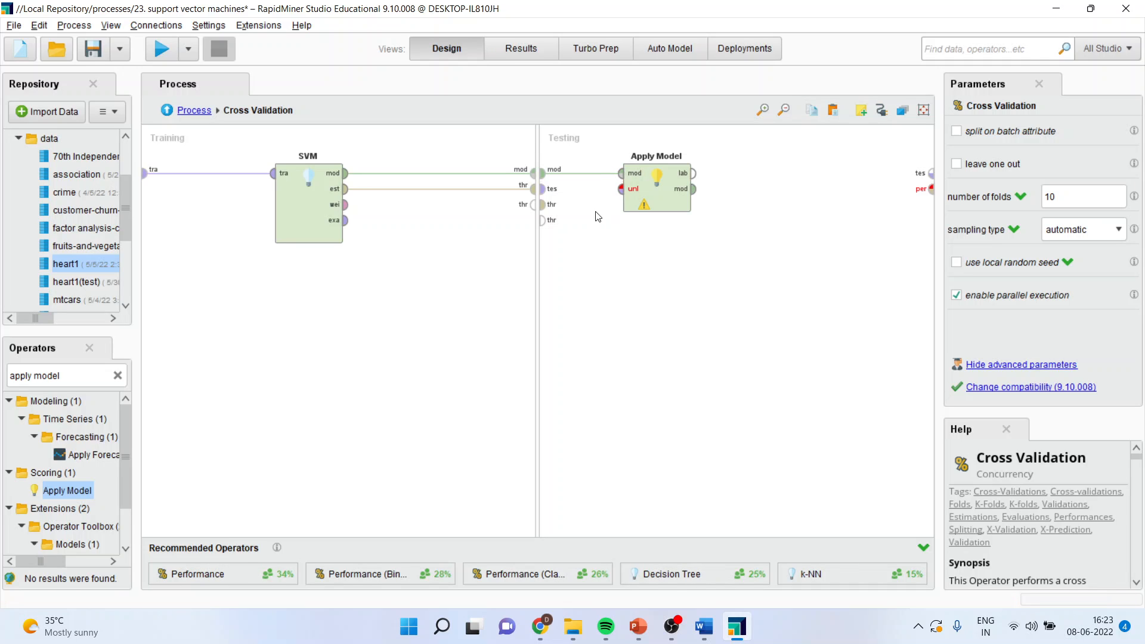
left_click(542, 189)
left_click(621, 190)
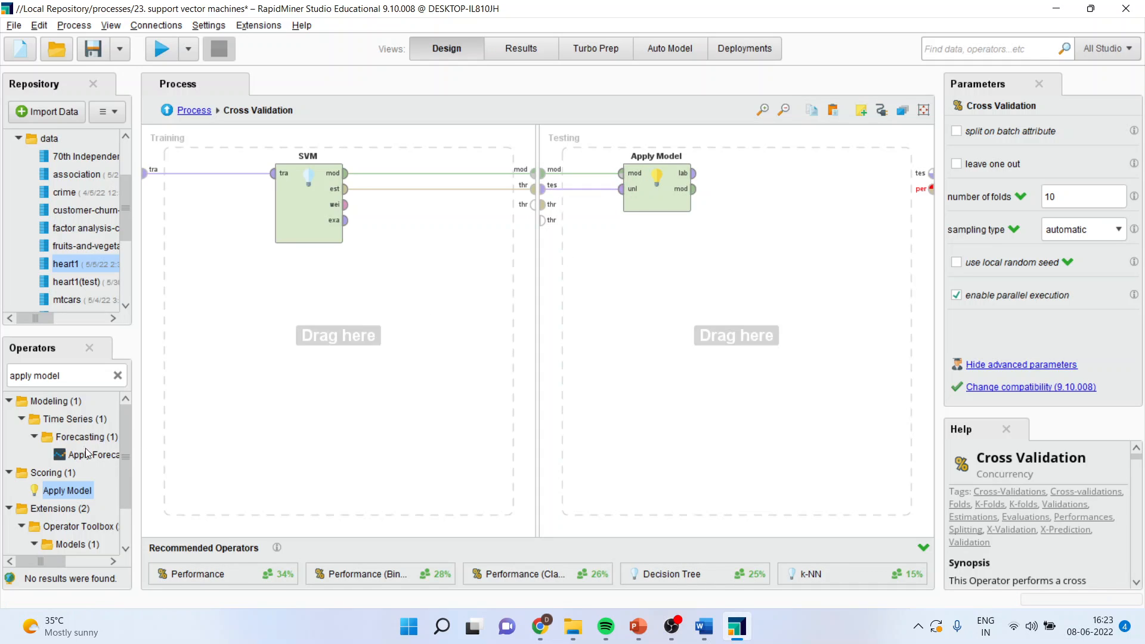
Place a Performance (Classification) operator after Apply Model in the Testing part
left_click(64, 375)
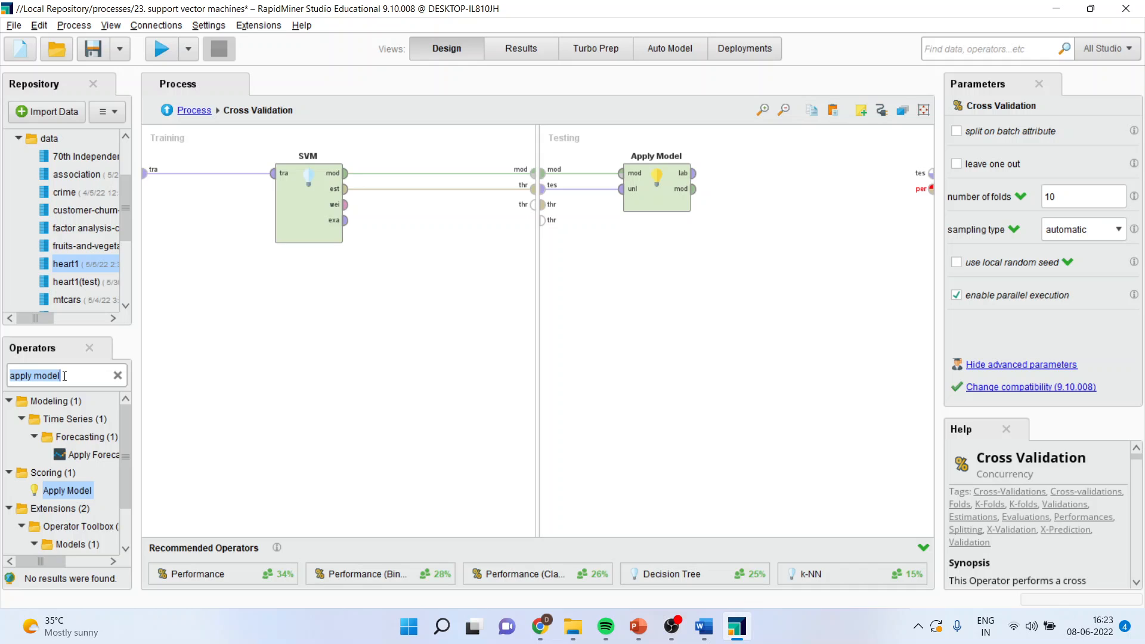
type("perfo")
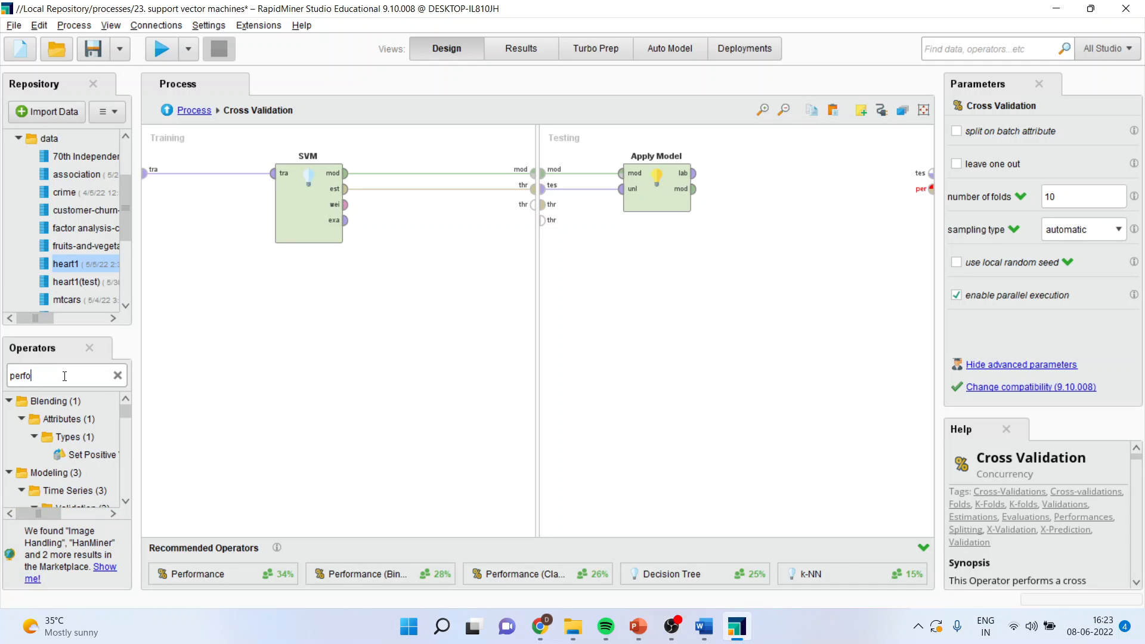
type("rmance")
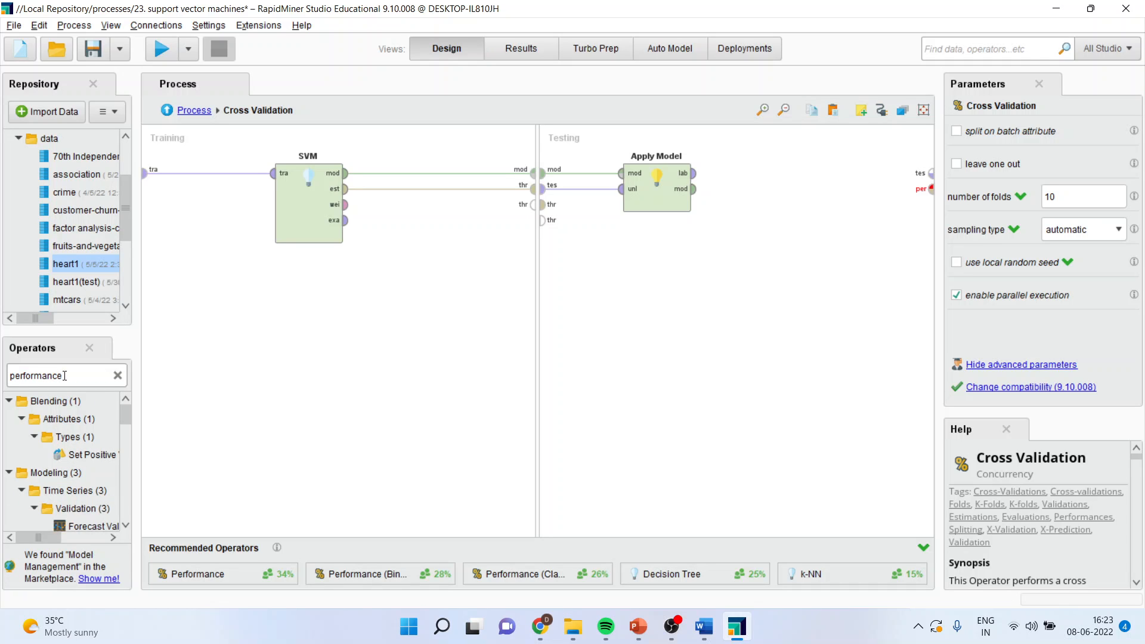
left_click_drag(58, 535, 79, 536)
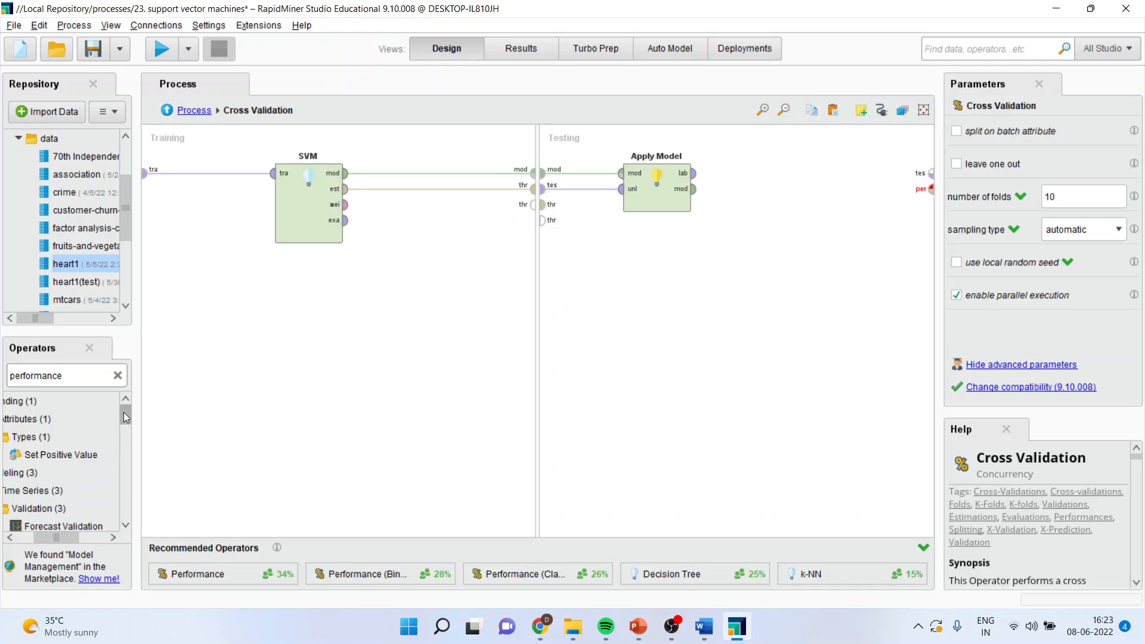
left_click_drag(123, 413, 375, 367)
left_click_drag(772, 180, 772, 173)
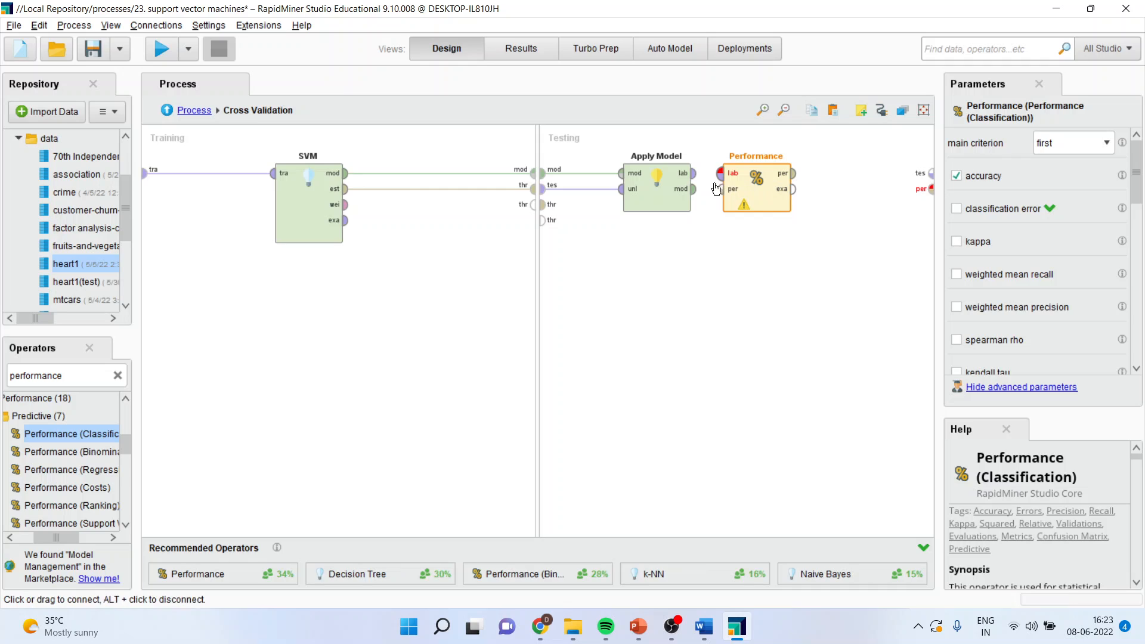
Connect Apply Model's labelled output to Performance, and Performance's per and exa outputs to the per and tes ports of the Testing part
left_click_drag(693, 173, 722, 173)
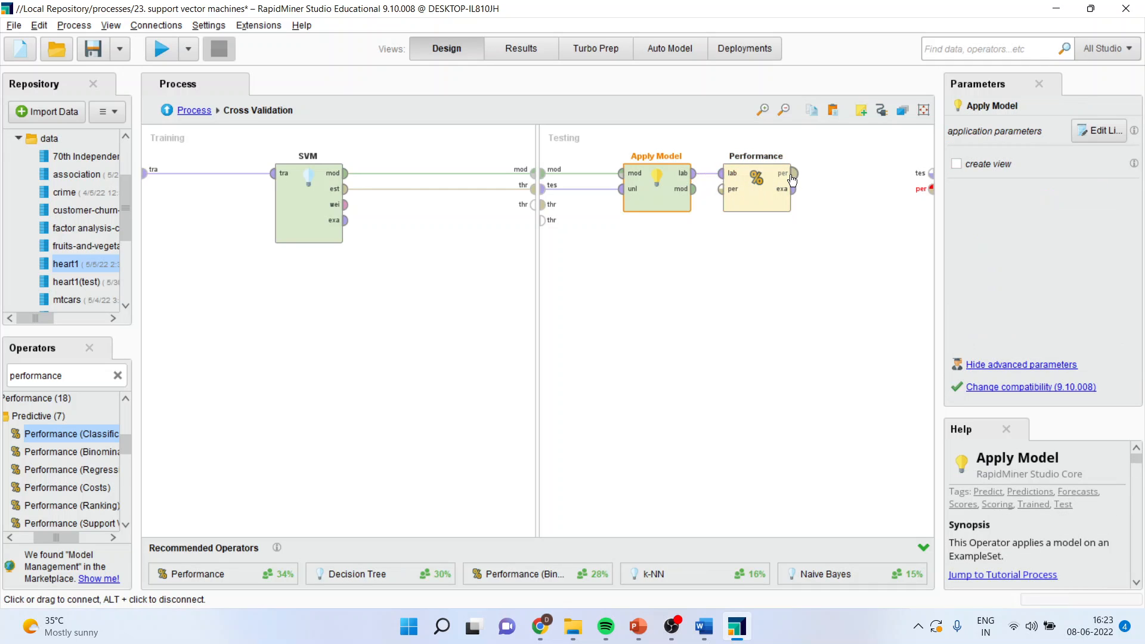
left_click_drag(793, 172, 931, 189)
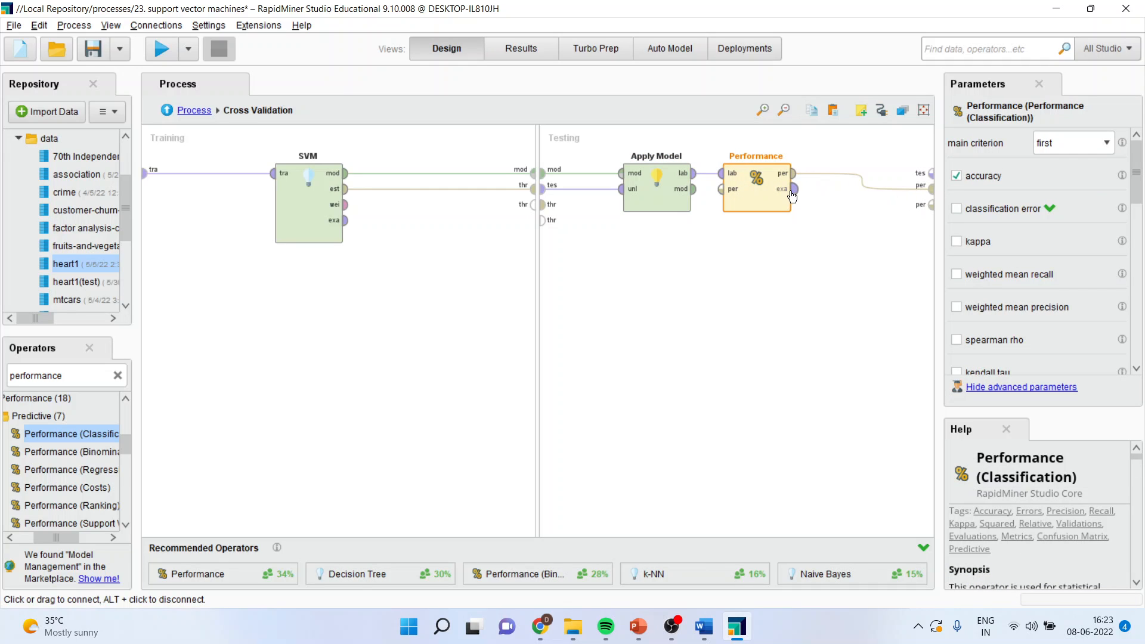
left_click_drag(793, 188, 931, 173)
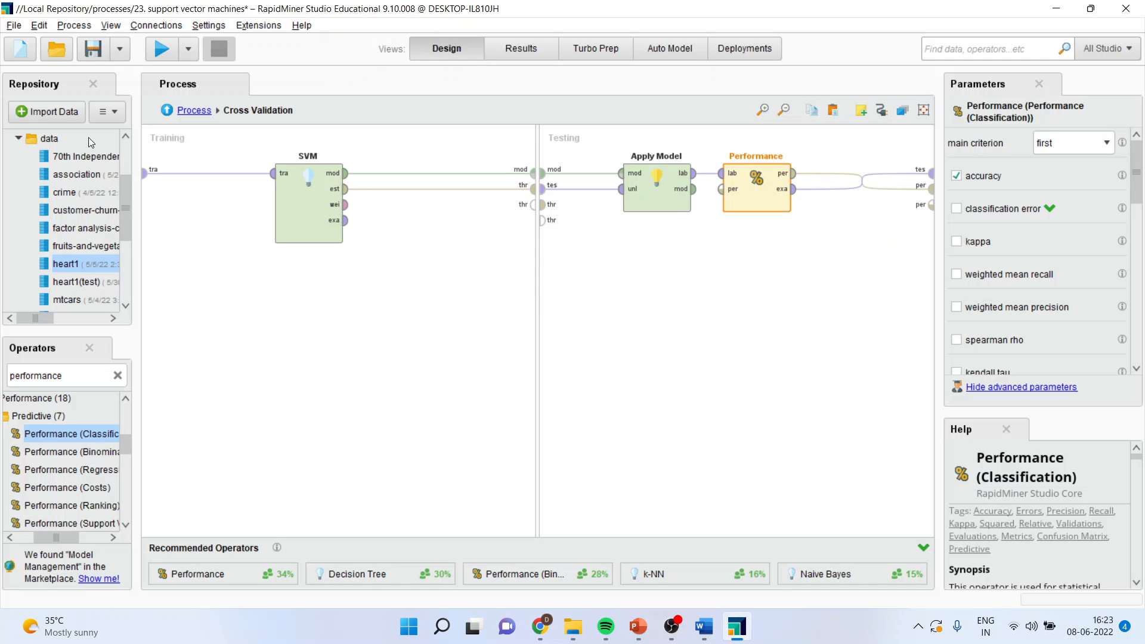
Add an Apply Model operator to the main process below Cross Validation and connect Cross Validation's model output to it
left_click(164, 112)
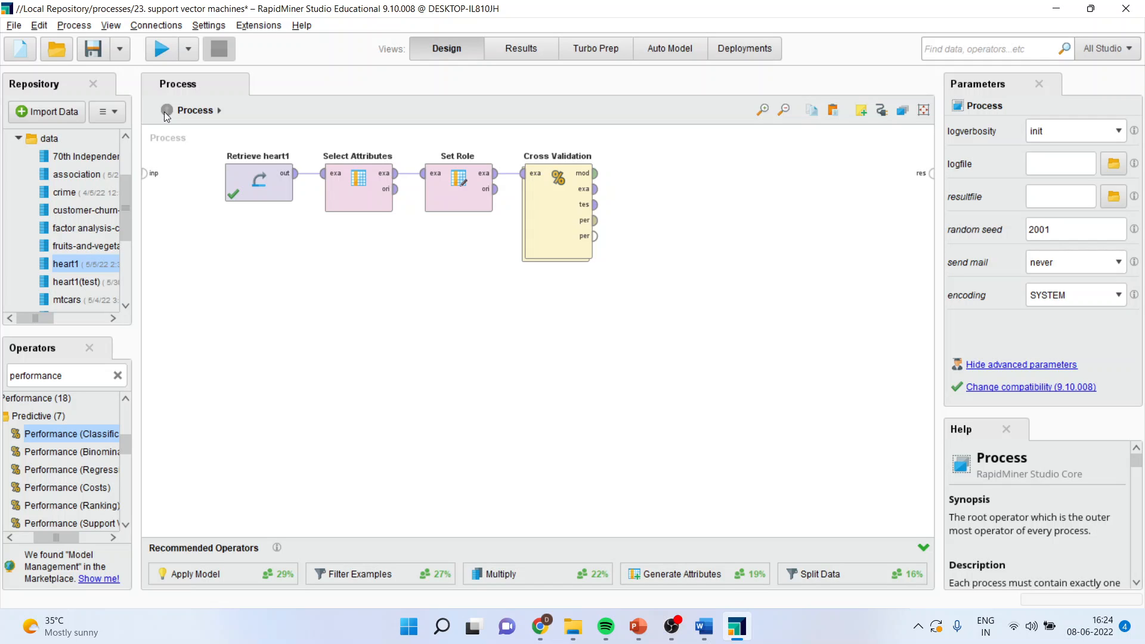
double_click(69, 376)
type("ap")
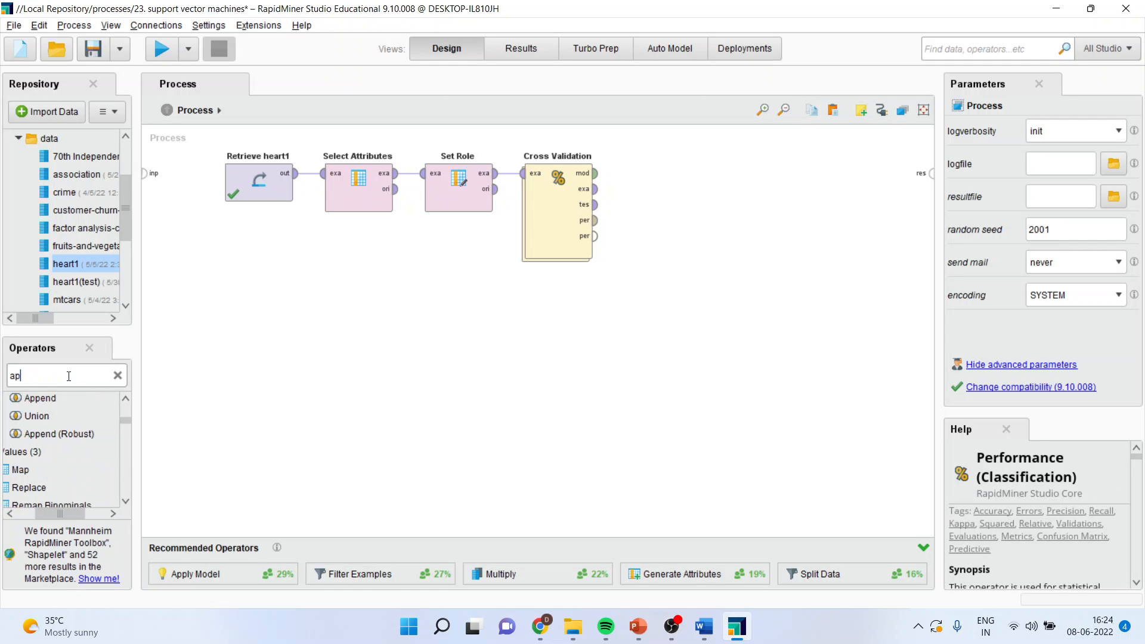
type("ply model")
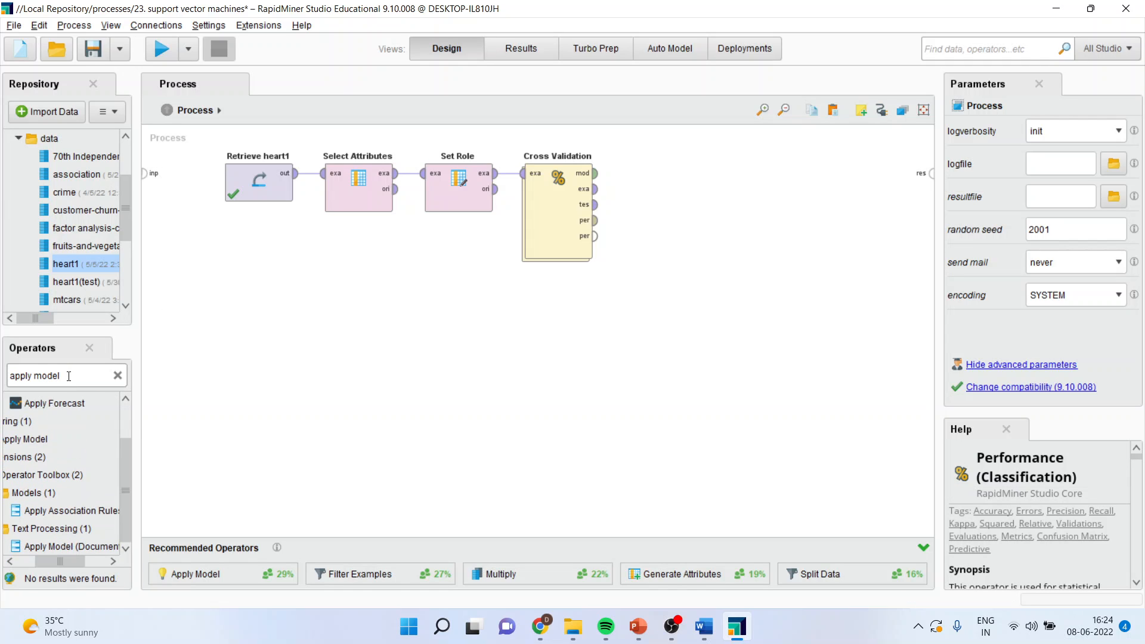
left_click_drag(25, 439, 704, 382)
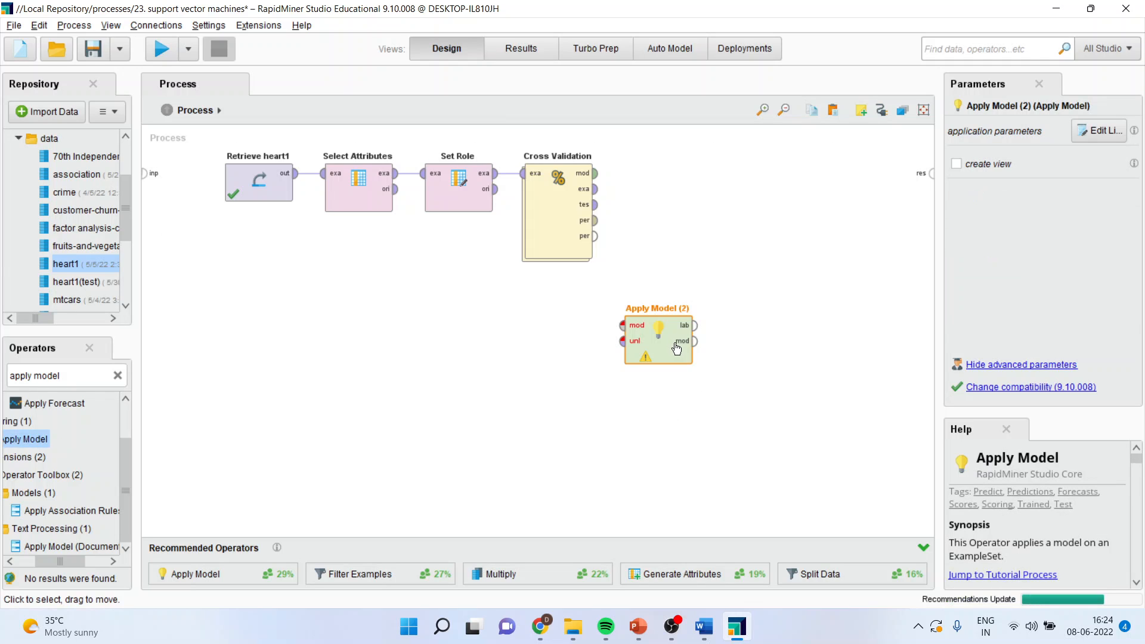
left_click(597, 174)
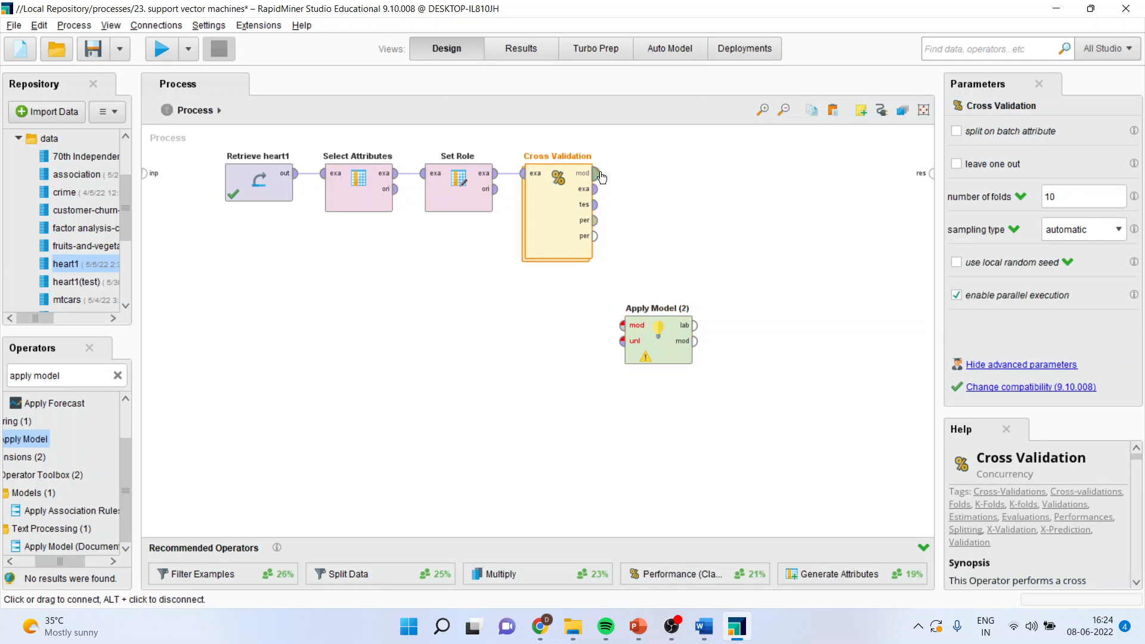
left_click(623, 325)
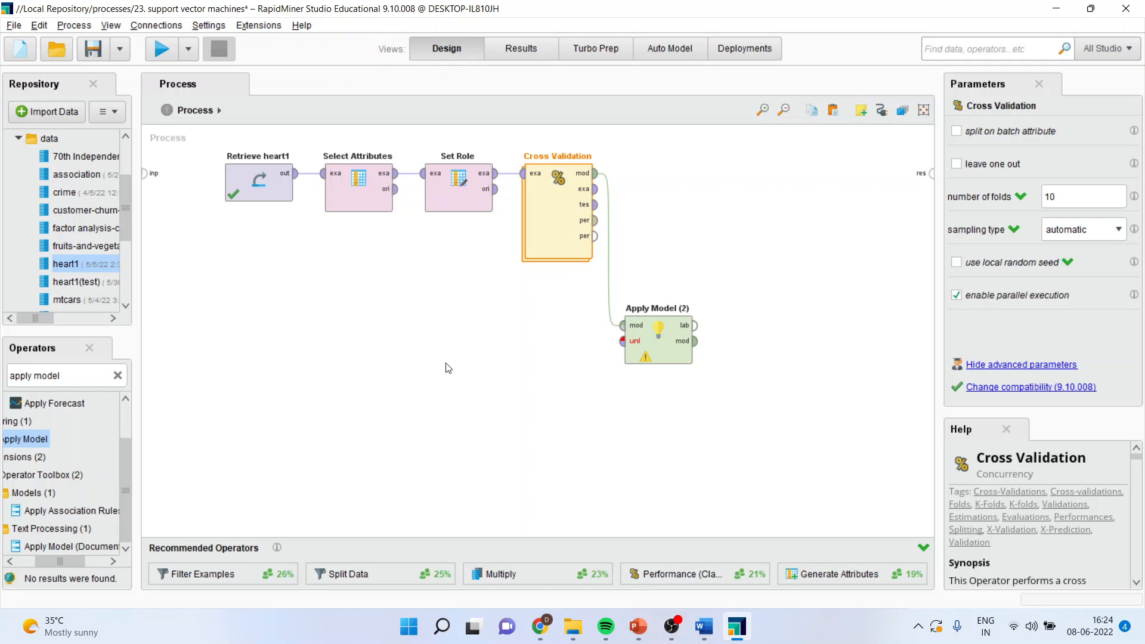
Add the heart1(test) dataset to the main process and connect it to pasted copies of Select Attributes and Set Role
left_click_drag(78, 282, 224, 318)
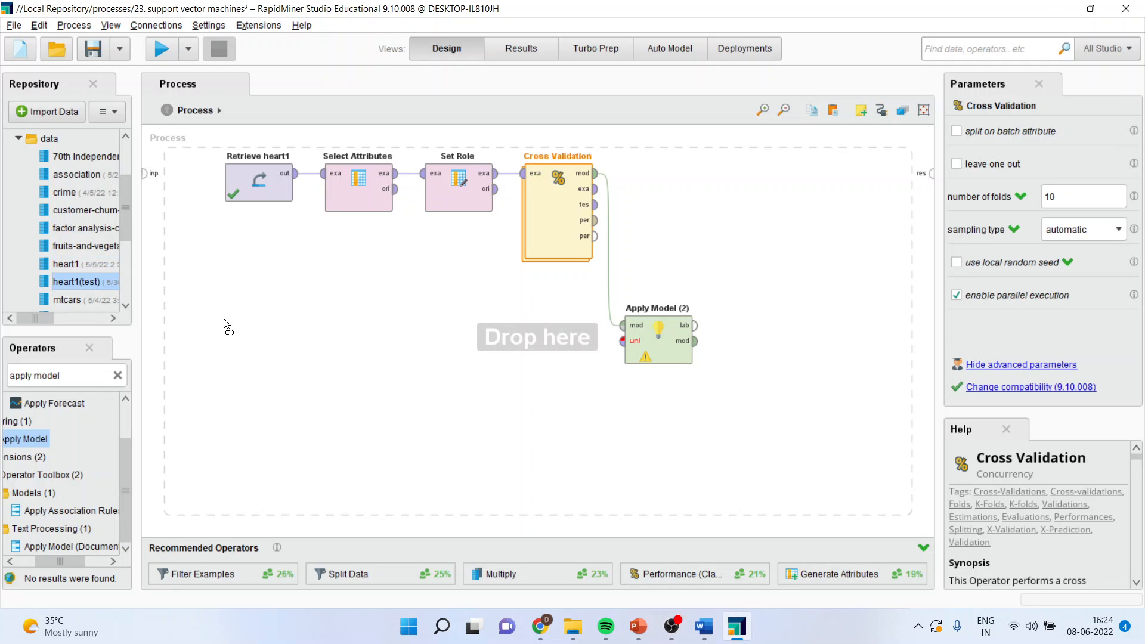
left_click_drag(263, 354, 263, 354)
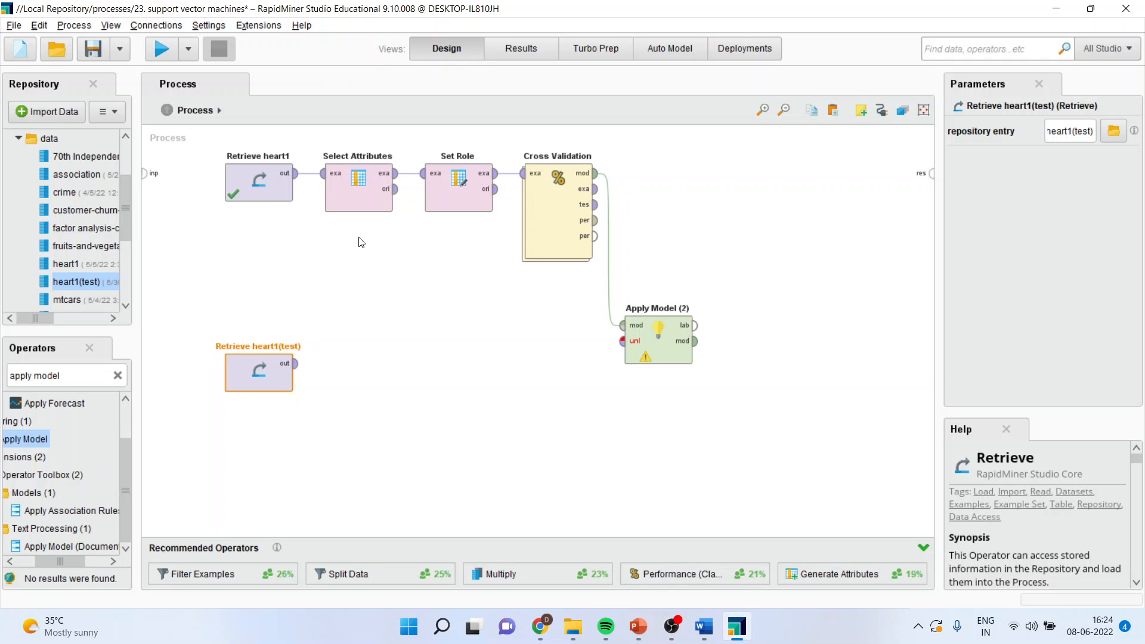
left_click(365, 207)
left_click(471, 206, "ctrl")
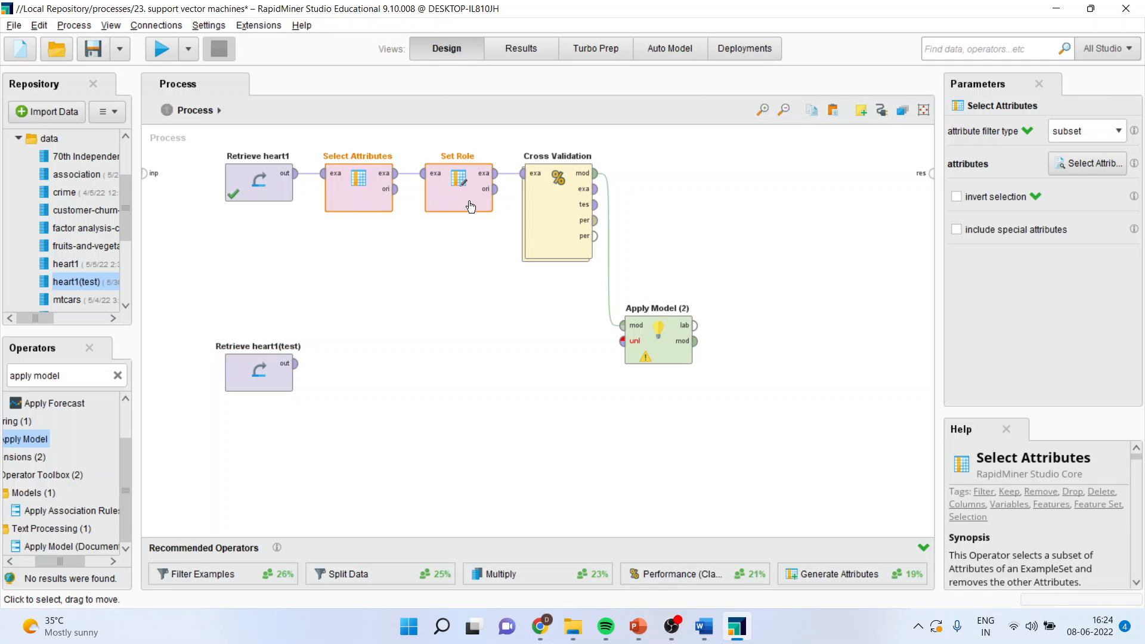
right_click(470, 205)
left_click(506, 275)
key("ctrl+v")
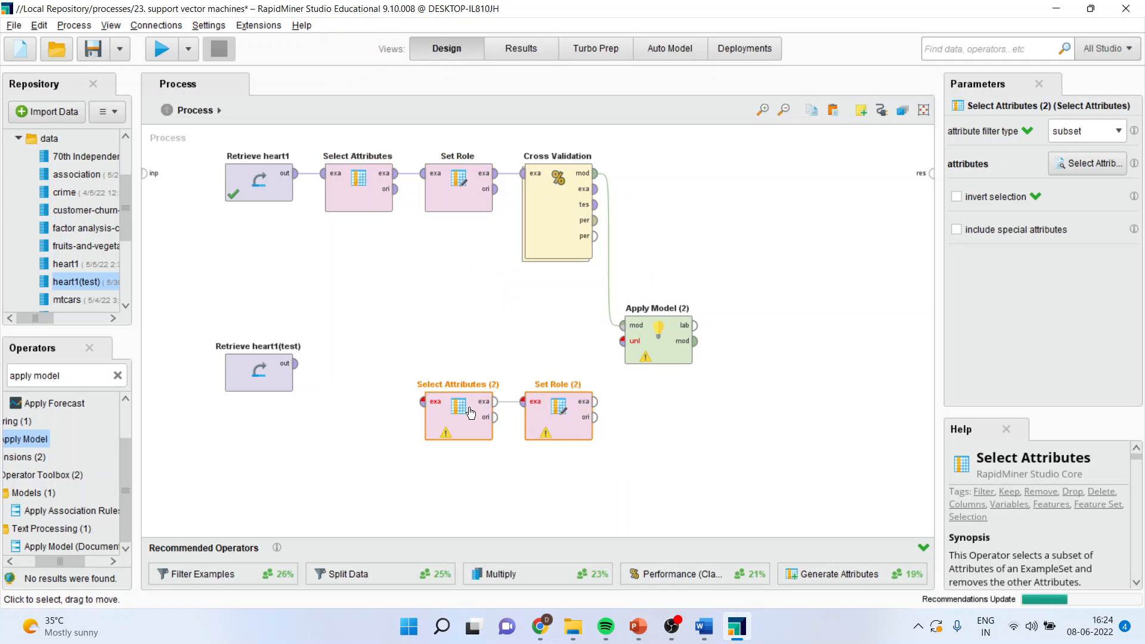
left_click_drag(453, 385, 371, 364)
left_click_drag(295, 363, 323, 363)
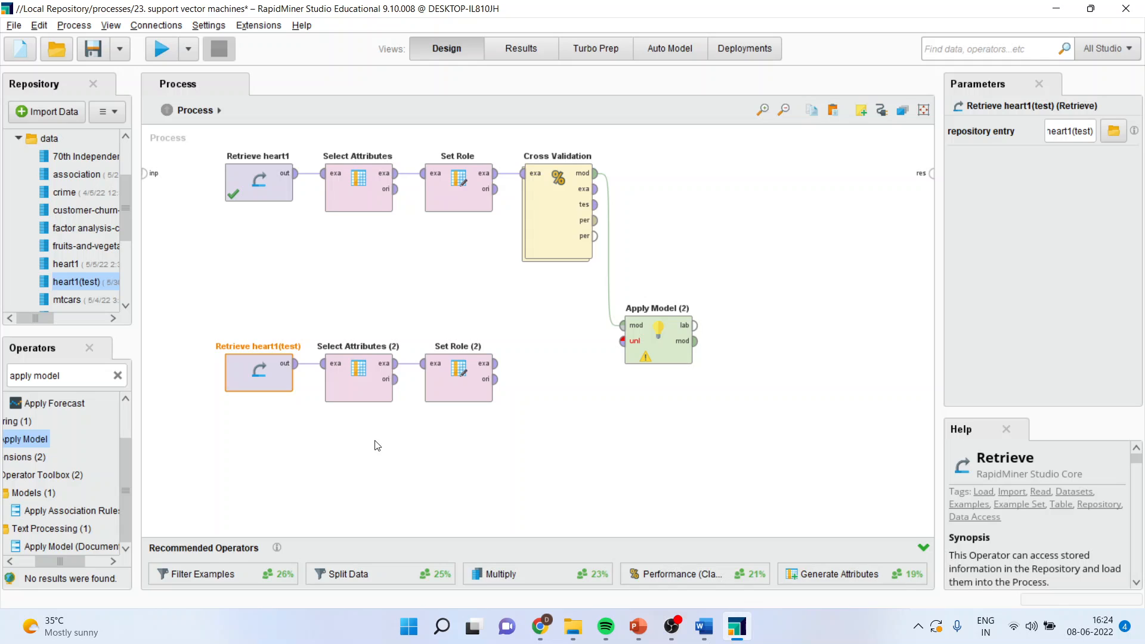
Connect the copied Set Role to Apply Model's unlabelled input, and Apply Model's labelled data and model outputs to the process results
left_click_drag(499, 370, 622, 342)
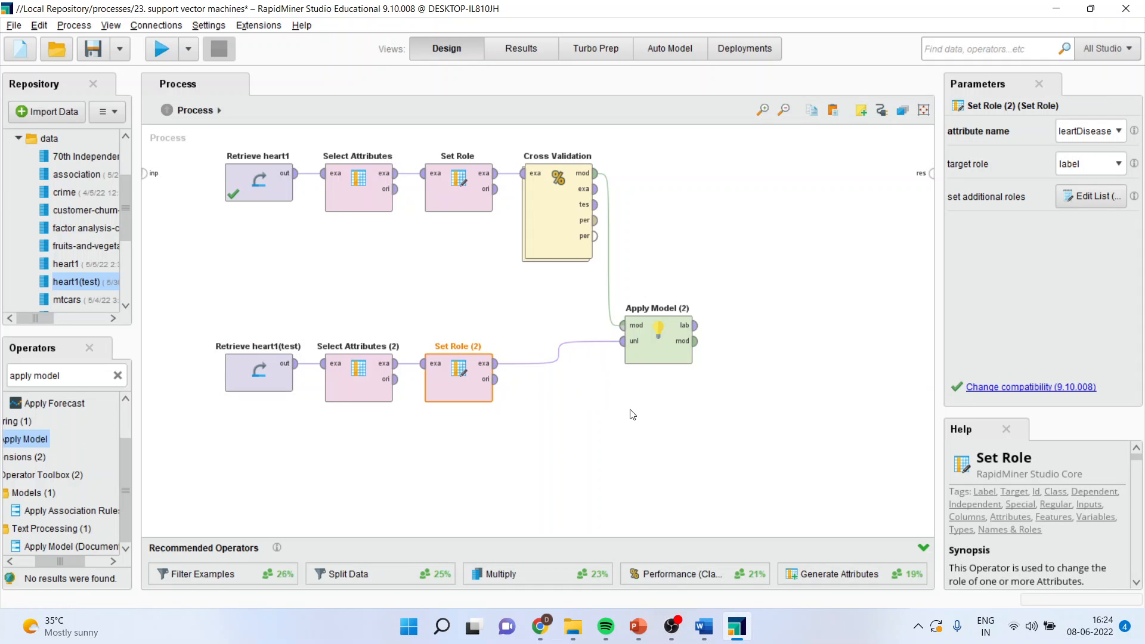
left_click_drag(695, 325, 934, 176)
left_click_drag(695, 341, 933, 189)
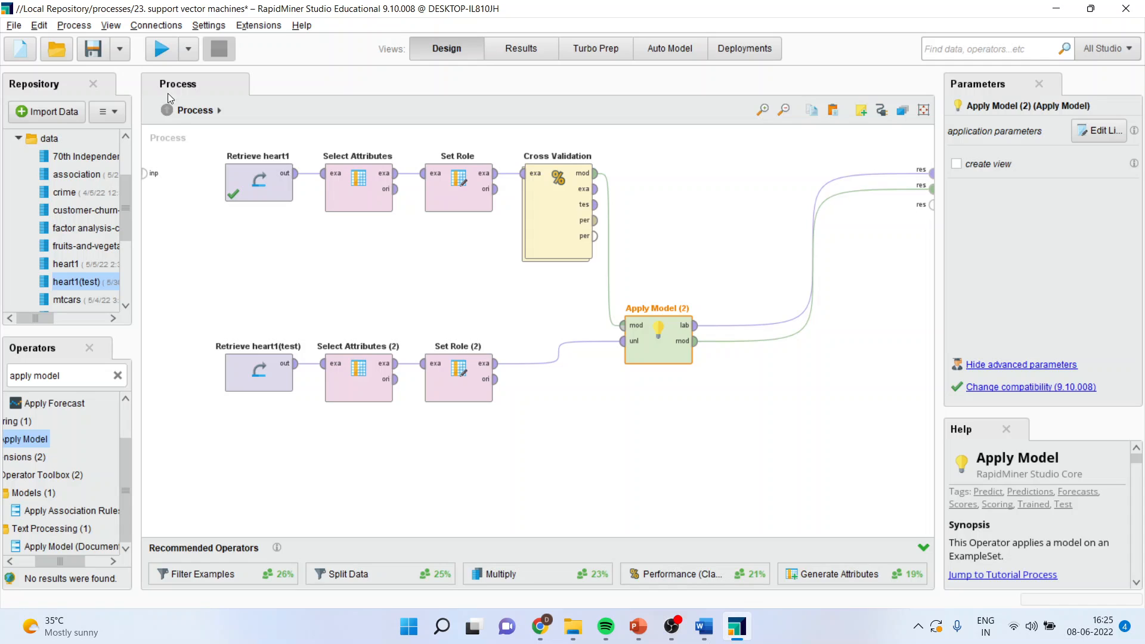
Run the process and show the Apply Model example set with the HeartDisease, prediction and confidence columns widened
left_click(161, 48)
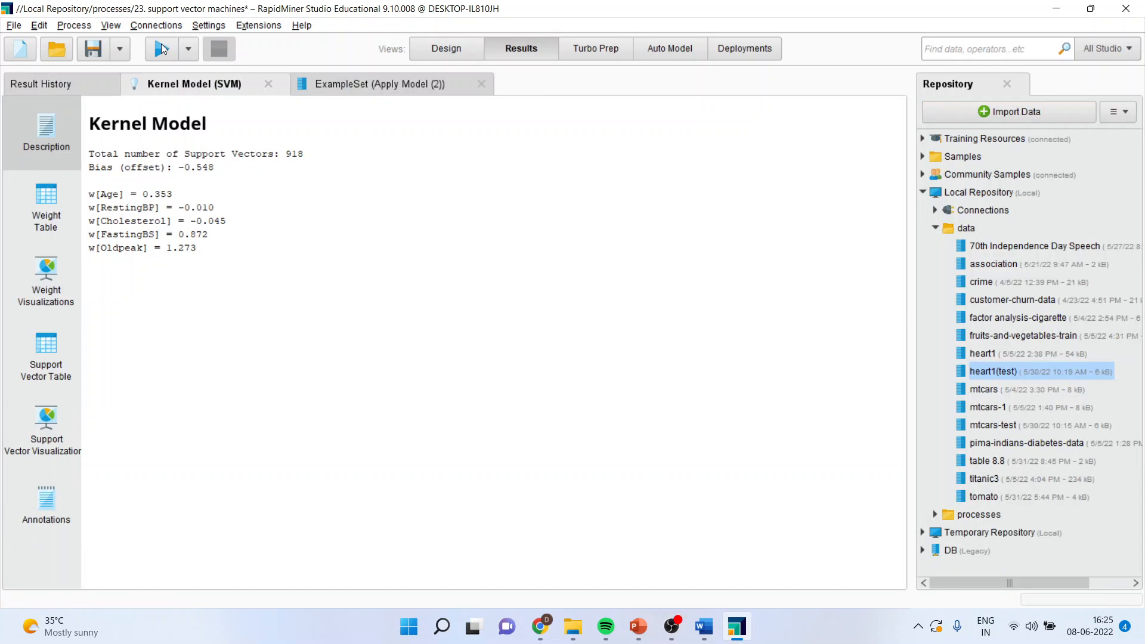
left_click(353, 85)
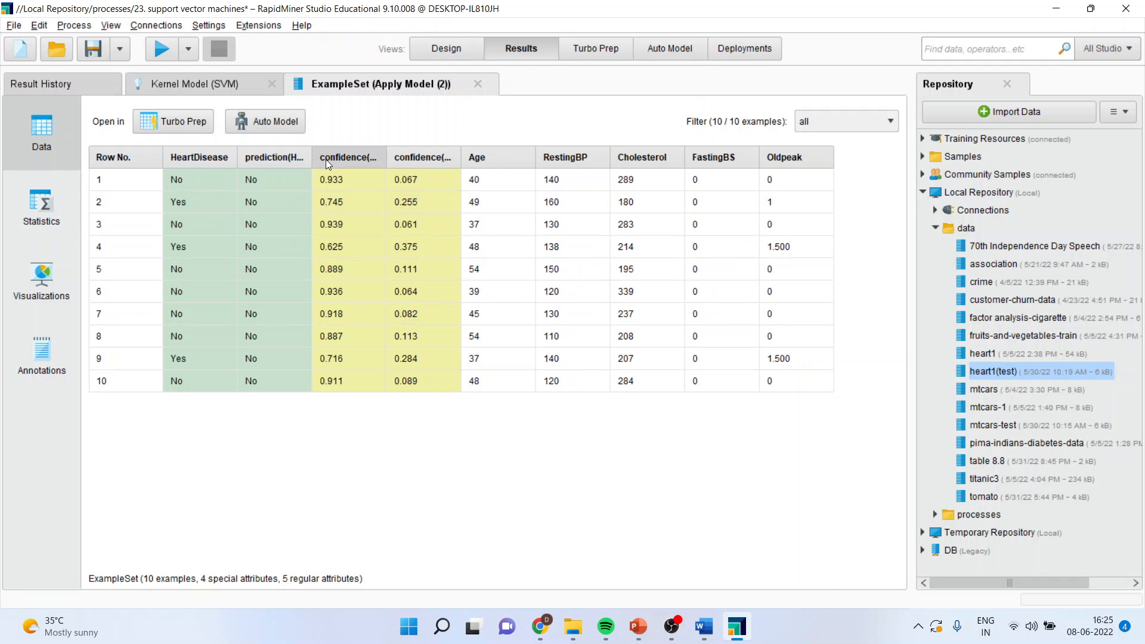
left_click_drag(312, 155, 412, 158)
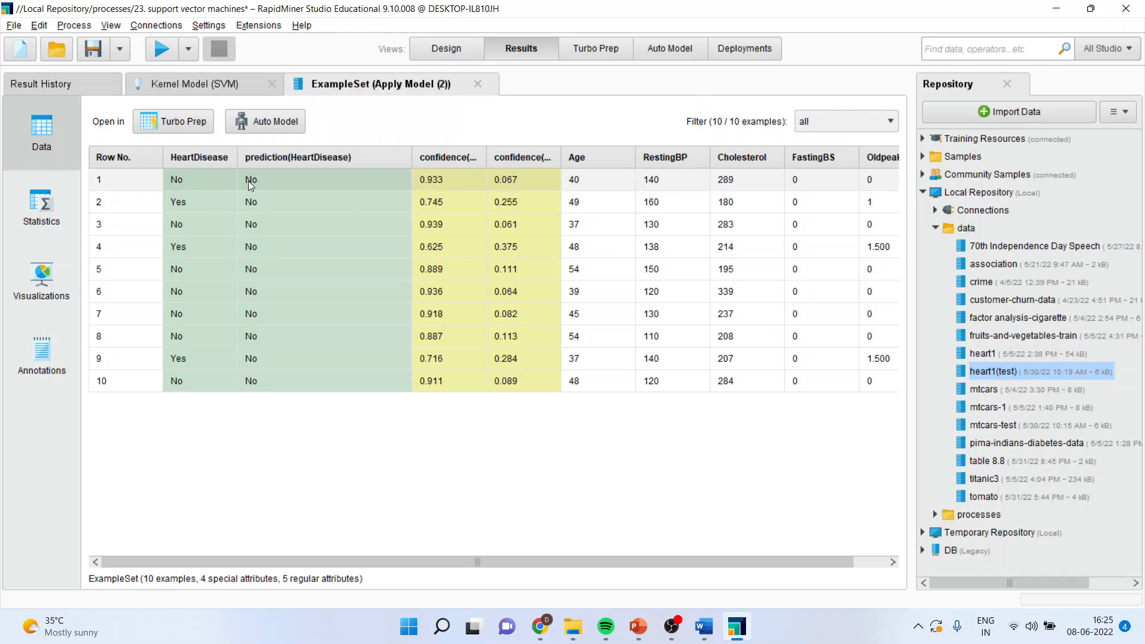
left_click_drag(237, 156, 297, 157)
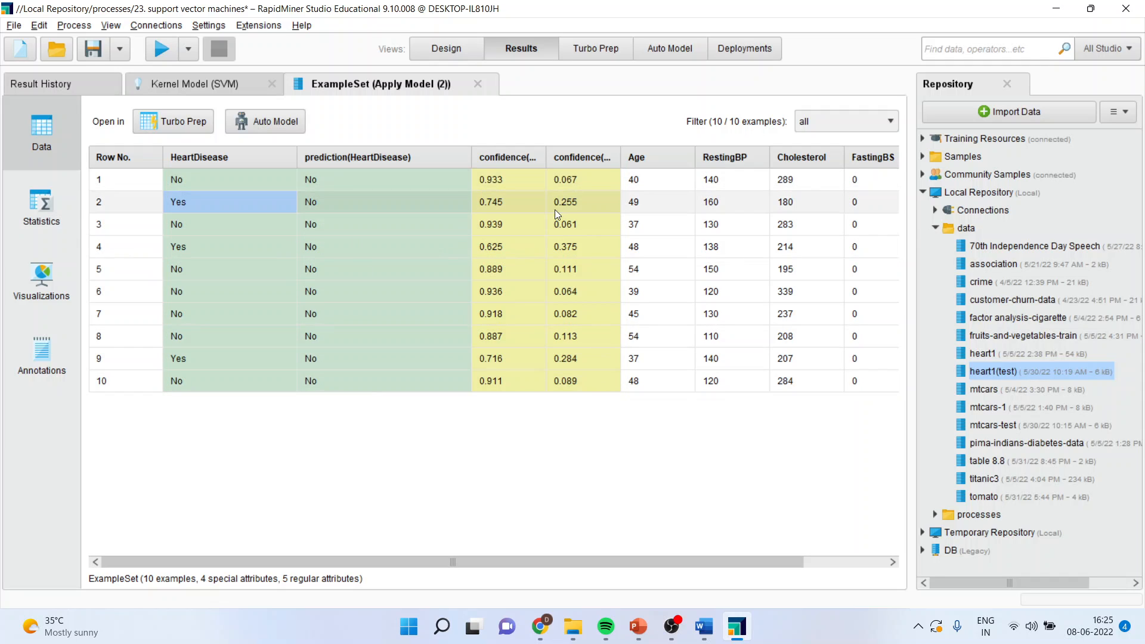
left_click_drag(547, 157, 590, 157)
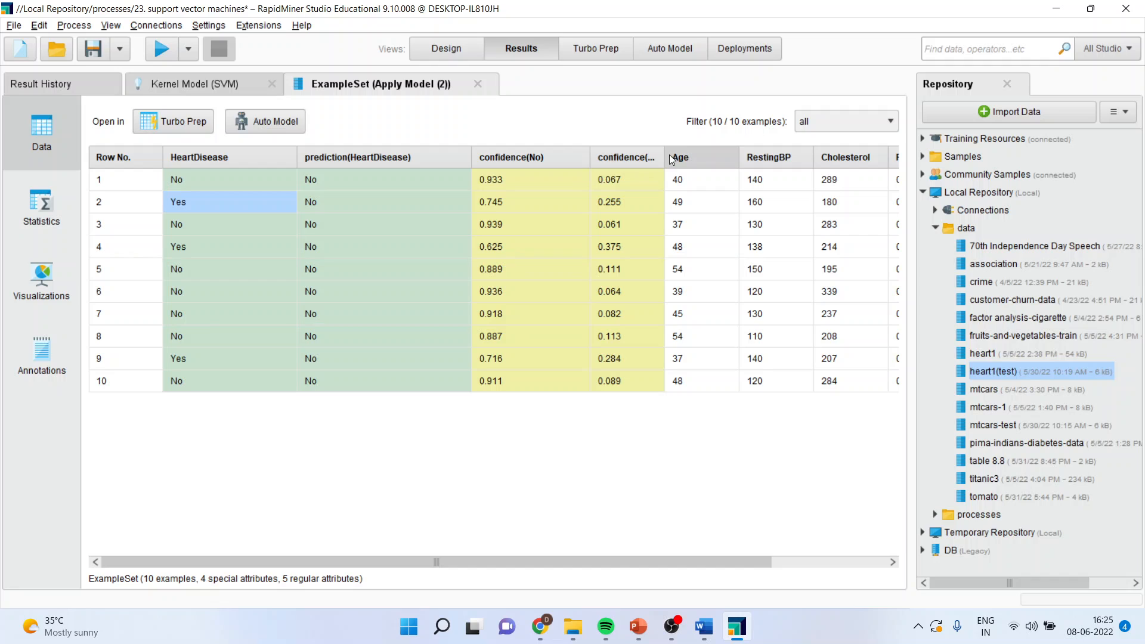
left_click_drag(670, 158, 719, 157)
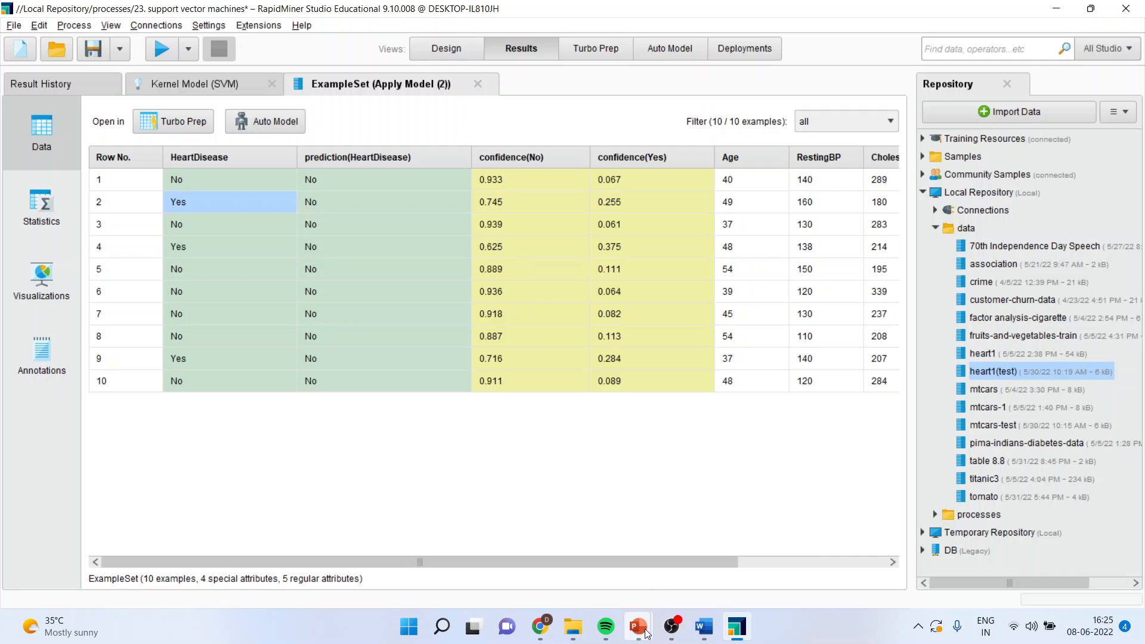
Switch to the svm-split data presentation in PowerPoint
mouse_move(643, 633)
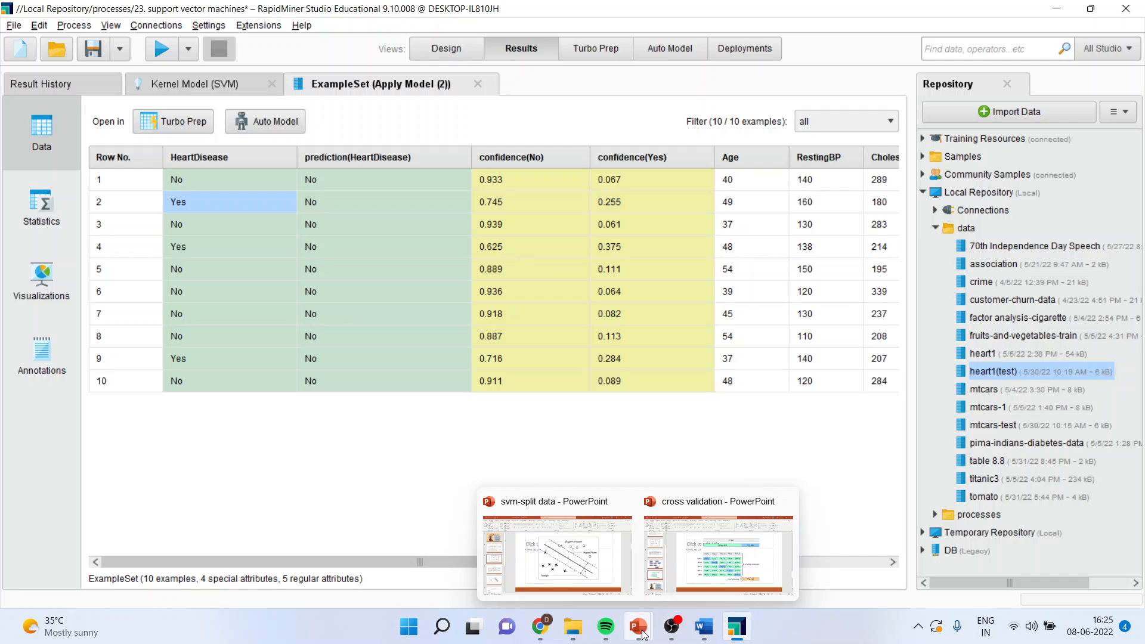
left_click(616, 579)
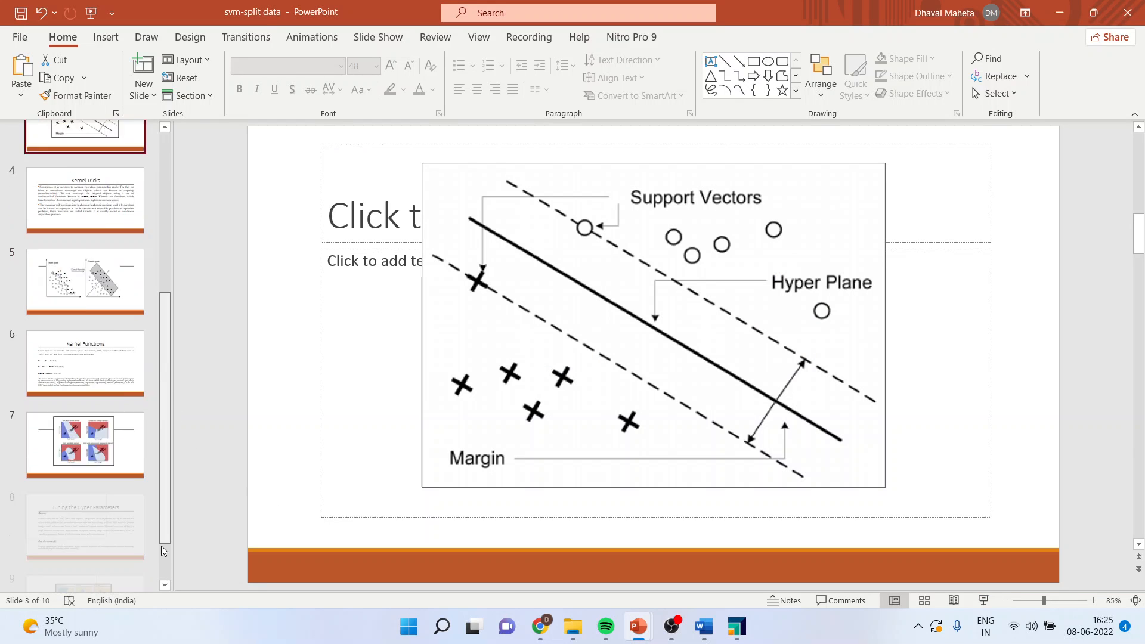